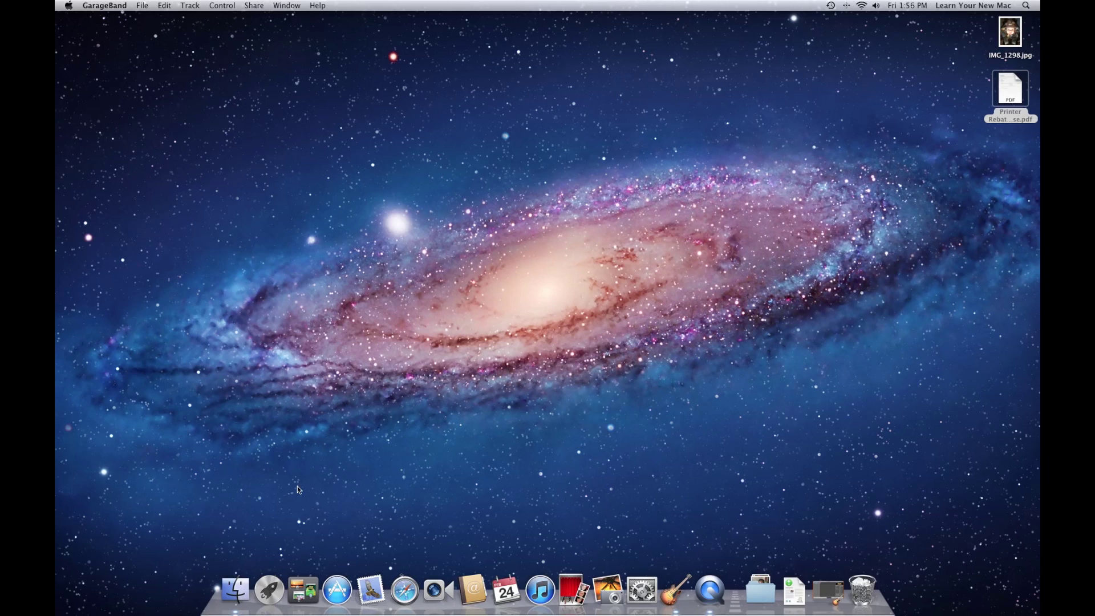
Switch from GarageBand to Finder using its Dock icon.
{"action": "left_click", "coordinate": [240, 592]}
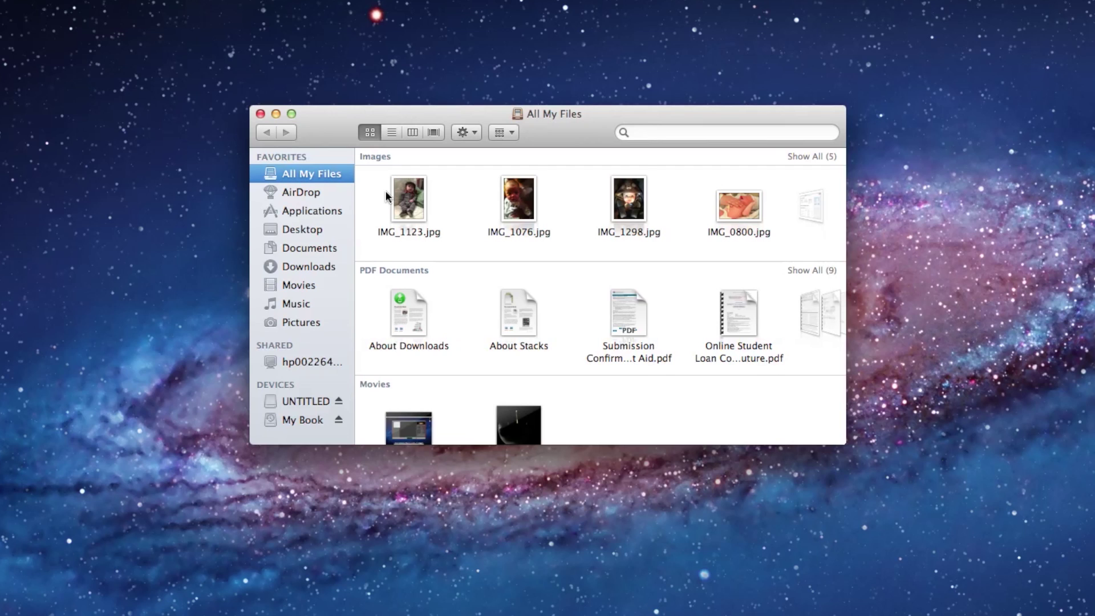
Scroll through the All My Files category groups and return to the top.
{"action": "scroll", "coordinate": [386, 191], "scroll_direction": "down", "scroll_amount": 2}
{"action": "scroll", "coordinate": [385, 190], "scroll_direction": "up", "scroll_amount": 3}
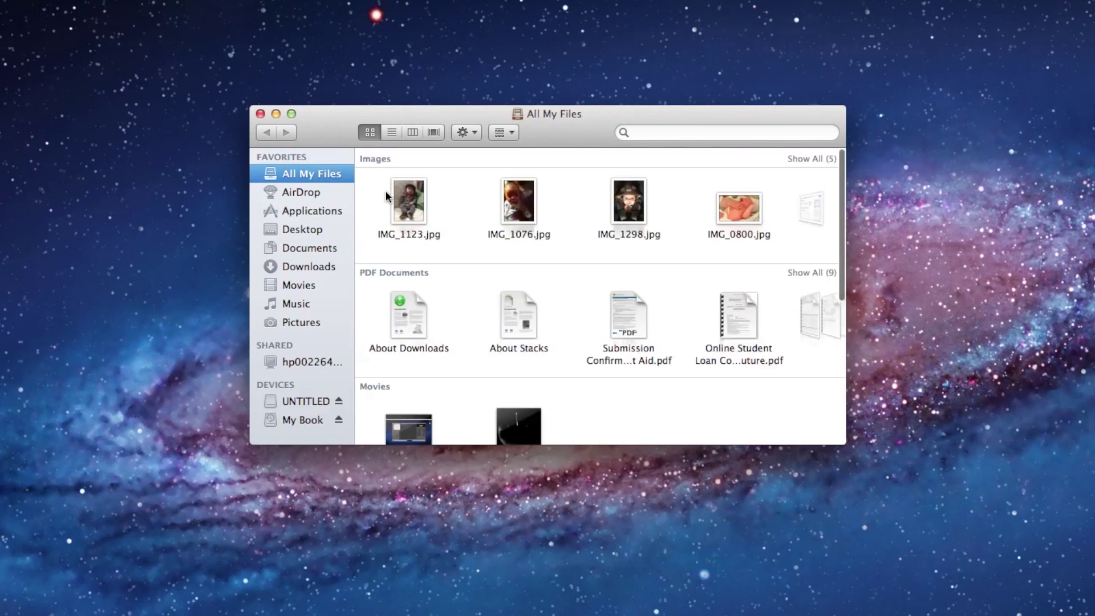
{"action": "scroll", "coordinate": [385, 191], "scroll_direction": "down", "scroll_amount": 5}
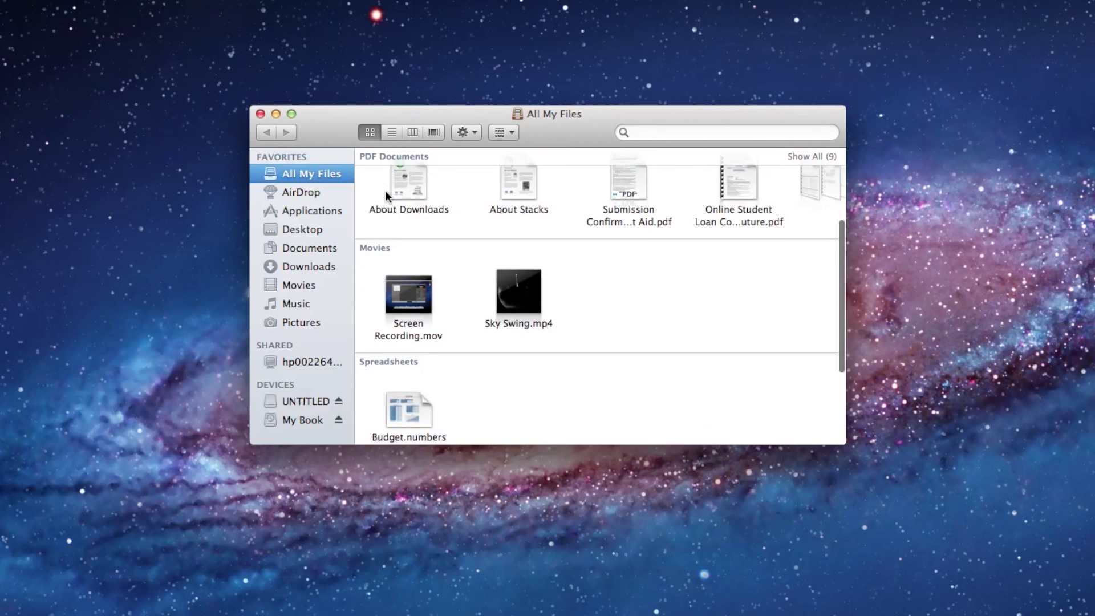
{"action": "scroll", "coordinate": [385, 191], "scroll_direction": "up", "scroll_amount": 3}
{"action": "scroll", "coordinate": [388, 272], "scroll_direction": "down", "scroll_amount": 4}
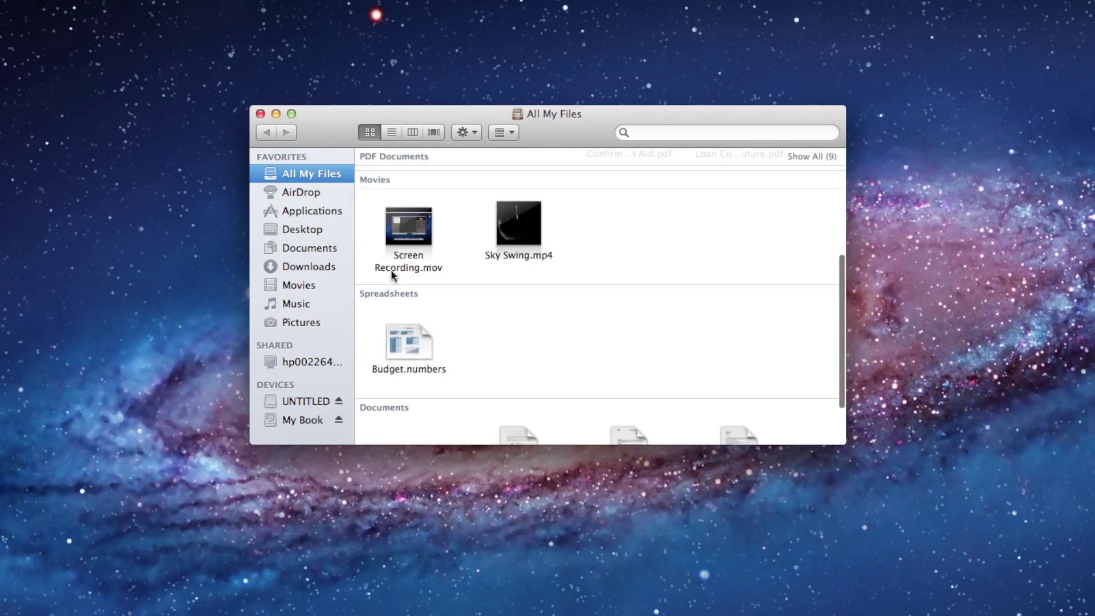
{"action": "scroll", "coordinate": [391, 269], "scroll_direction": "up", "scroll_amount": 4}
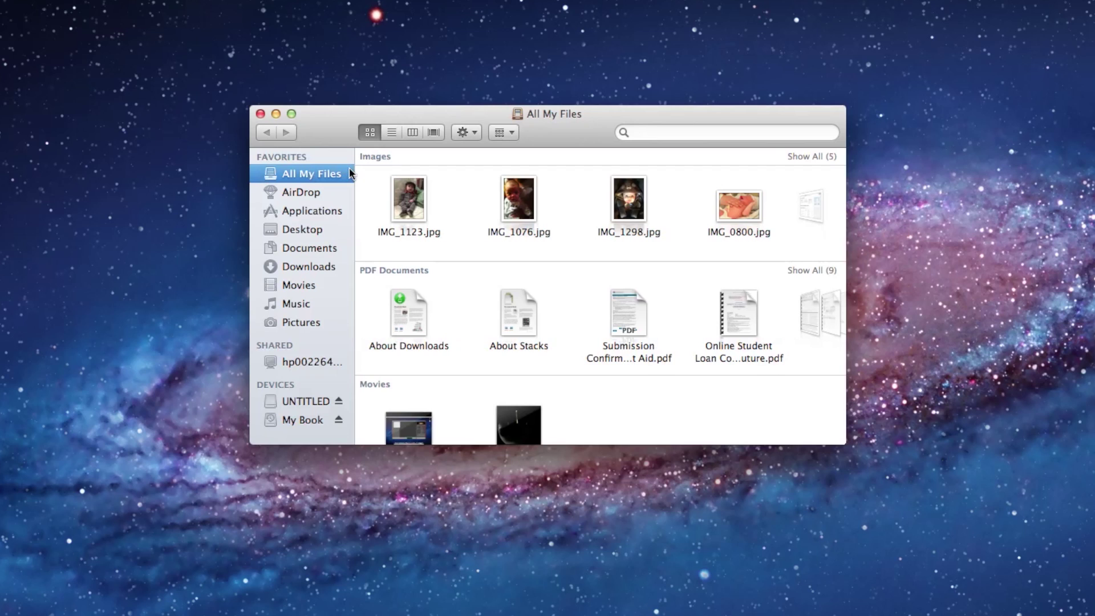
Try sharing the desktop rebate PDF via AirDrop, then show the Applications folder.
{"action": "left_click", "coordinate": [318, 194]}
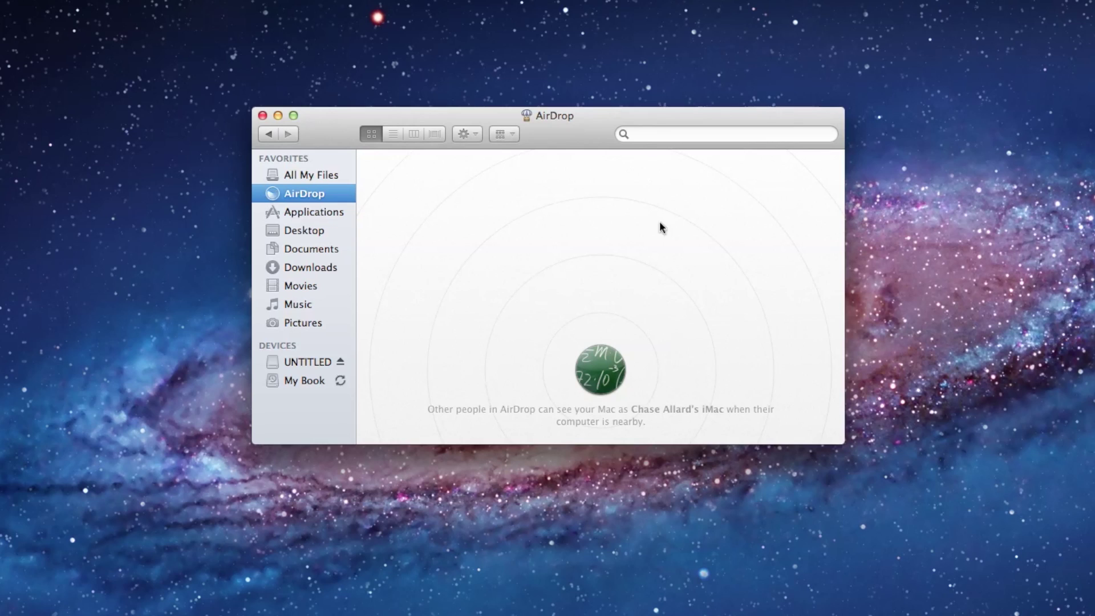
{"action": "left_click_drag", "start_coordinate": [1094, 245], "coordinate": [719, 271]}
{"action": "left_click", "coordinate": [316, 211]}
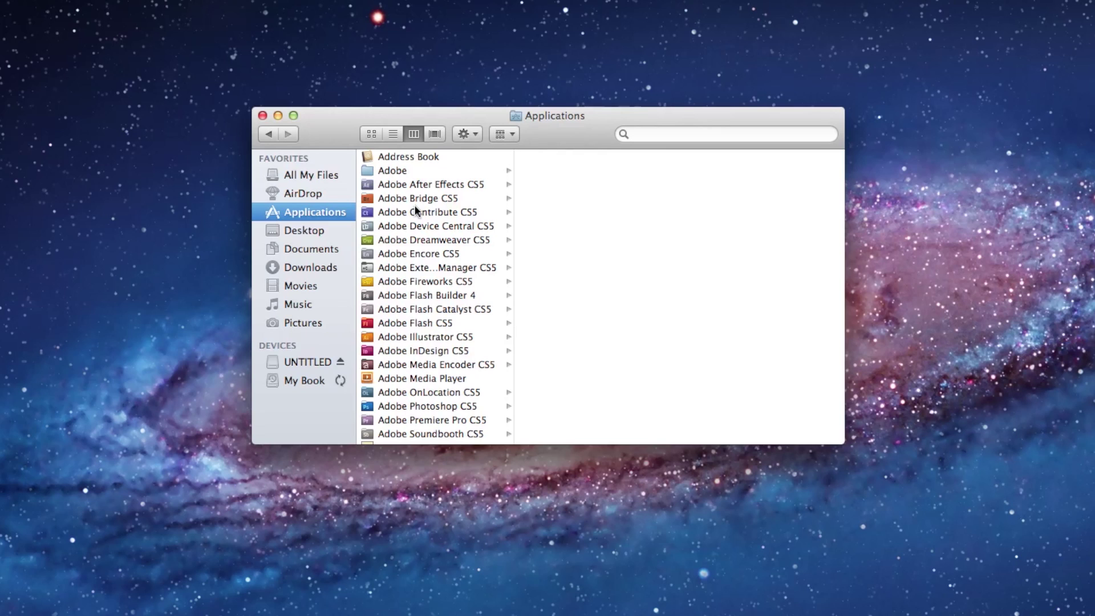
Scroll to the end of the Applications list, then show the Desktop folder's two files.
{"action": "scroll", "coordinate": [415, 207], "scroll_direction": "down", "scroll_amount": 10}
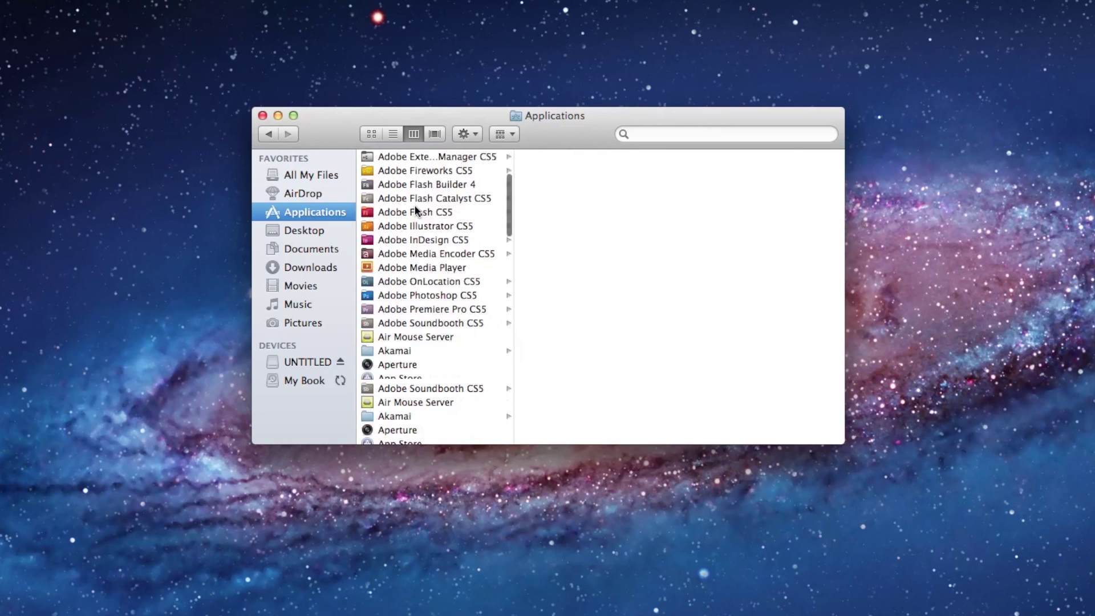
{"action": "scroll", "coordinate": [415, 209], "scroll_direction": "down", "scroll_amount": 8}
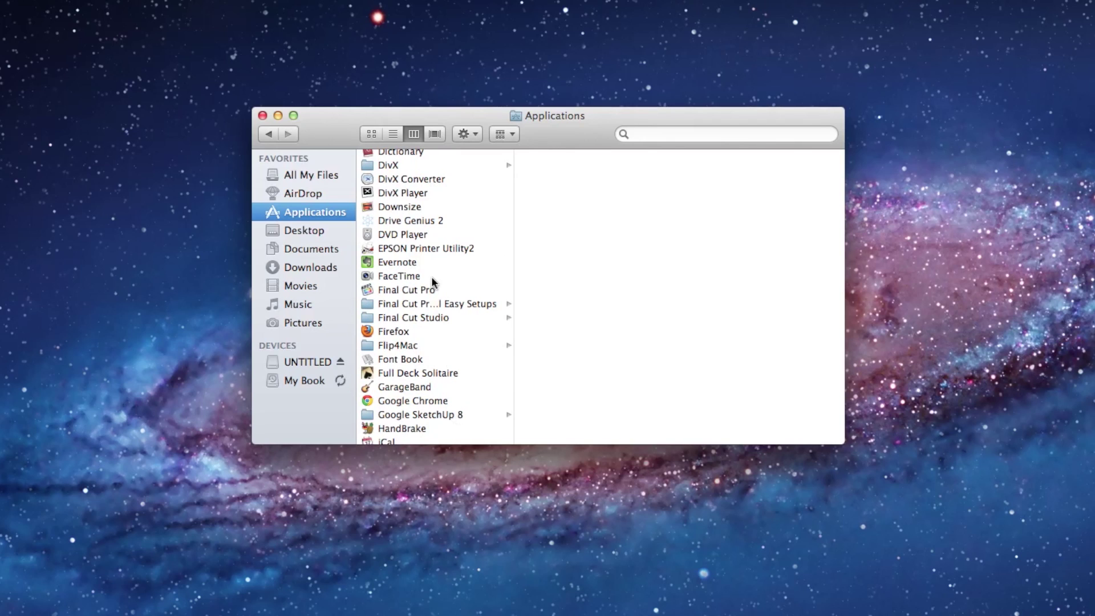
{"action": "scroll", "coordinate": [431, 280], "scroll_direction": "down", "scroll_amount": 5}
{"action": "scroll", "coordinate": [432, 279], "scroll_direction": "down", "scroll_amount": 10}
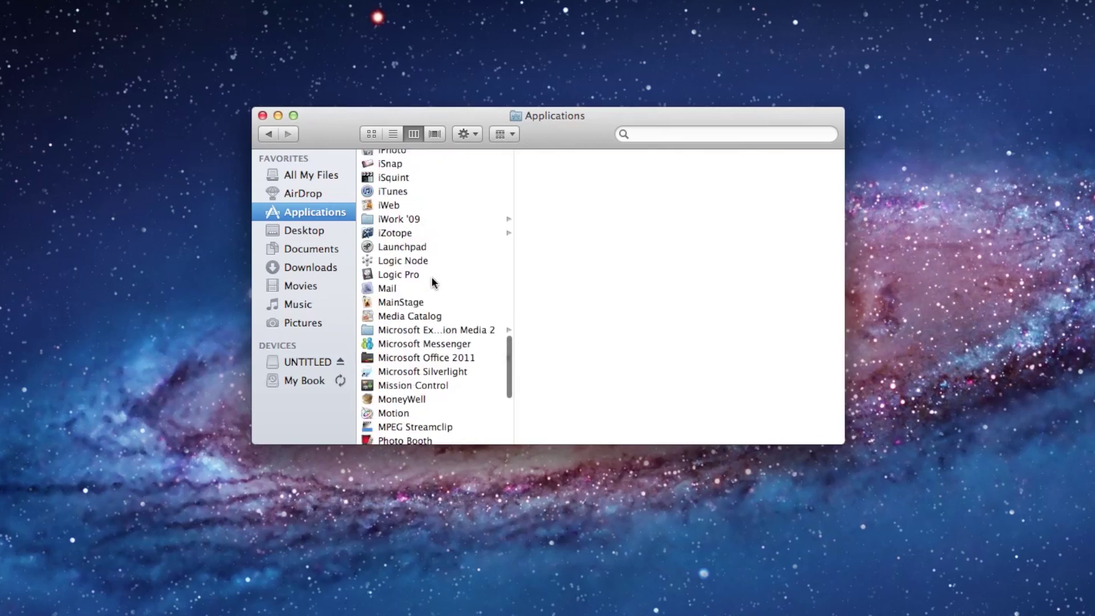
{"action": "scroll", "coordinate": [432, 280], "scroll_direction": "down", "scroll_amount": 3}
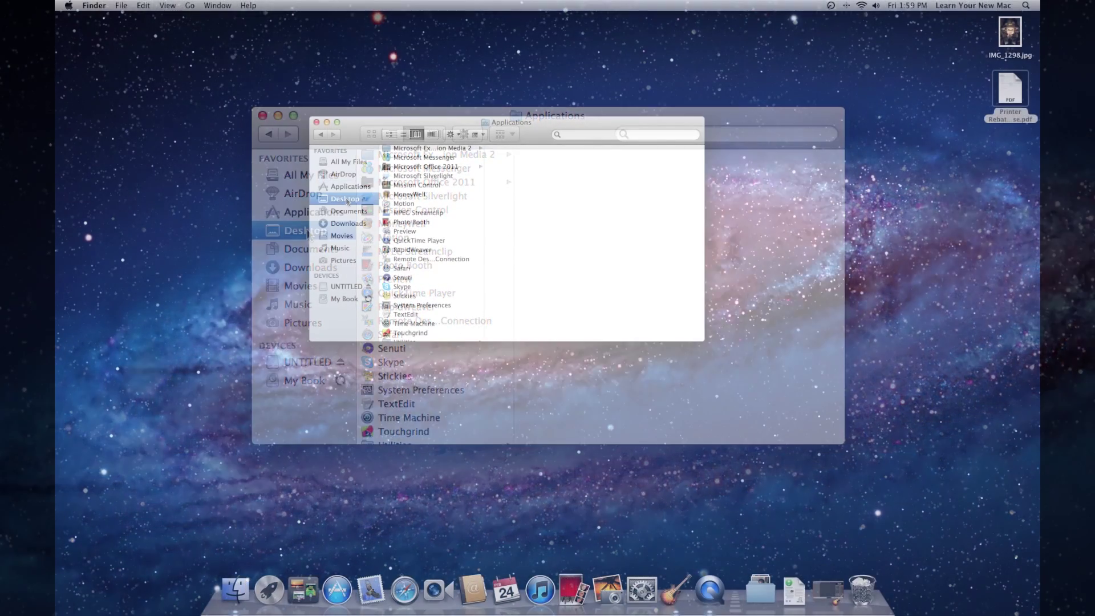
{"action": "left_click", "coordinate": [345, 199]}
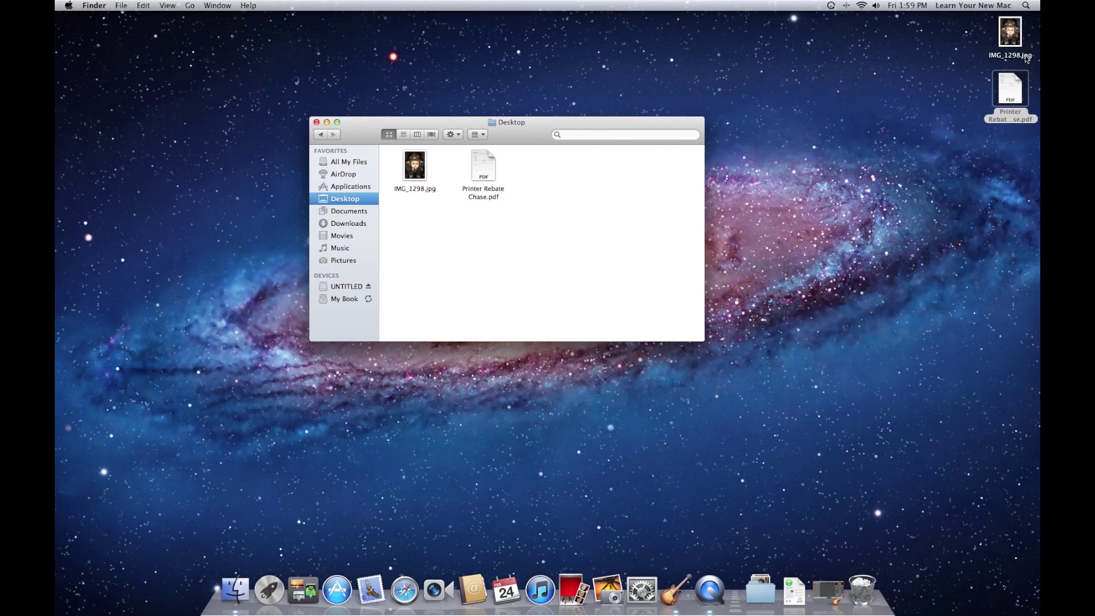
Open the Documents folder and scroll through its icon grid.
{"action": "left_click", "coordinate": [368, 212]}
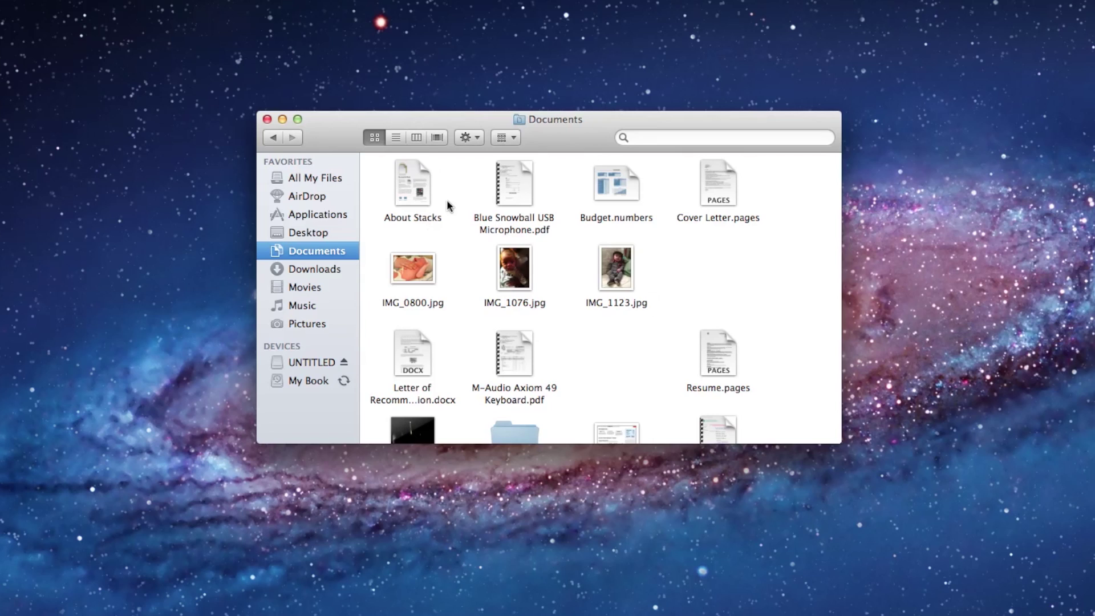
{"action": "mouse_move", "coordinate": [496, 188]}
{"action": "scroll", "coordinate": [423, 255], "scroll_direction": "down", "scroll_amount": 2}
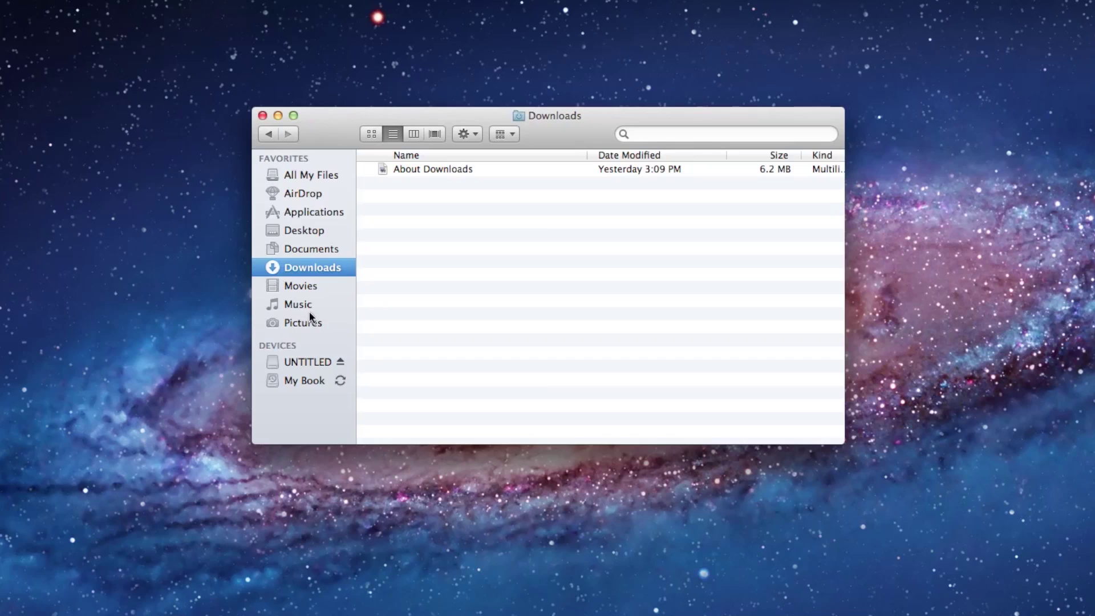
Visit Movies, Music, Pictures and Music again, finishing on the Pictures folder.
{"action": "left_click", "coordinate": [312, 285]}
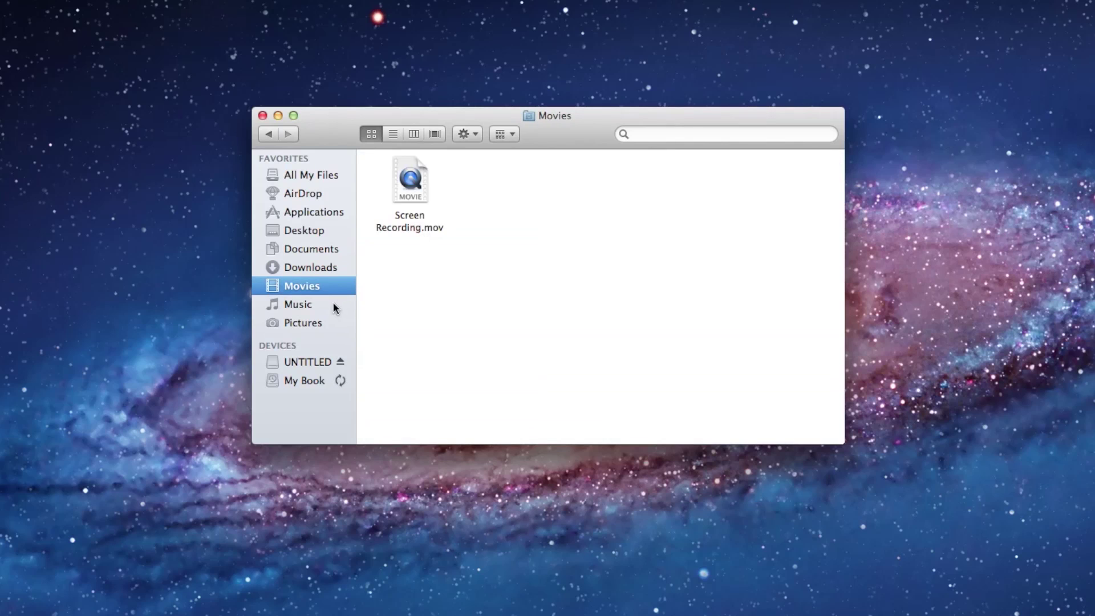
{"action": "left_click", "coordinate": [332, 305]}
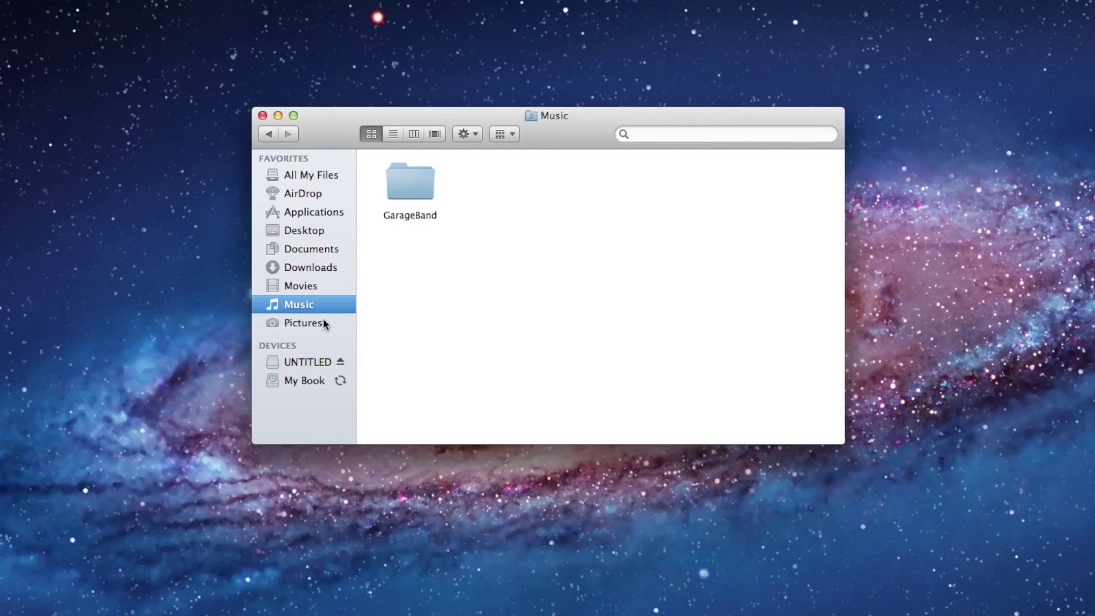
{"action": "left_click", "coordinate": [324, 321]}
{"action": "left_click", "coordinate": [319, 307]}
{"action": "left_click", "coordinate": [316, 323]}
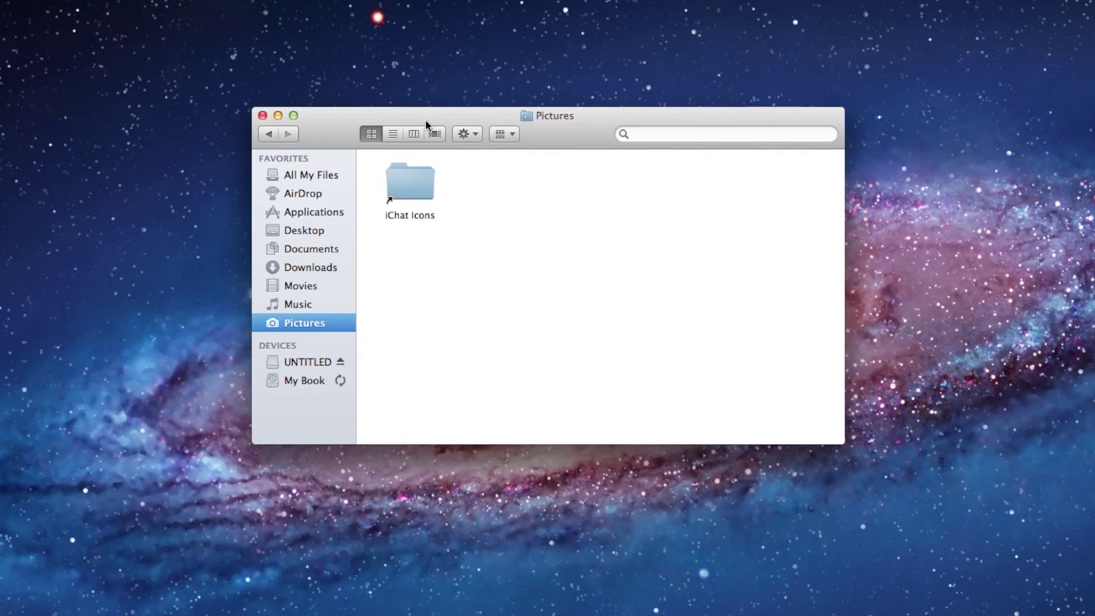
{"action": "left_click", "coordinate": [267, 135]}
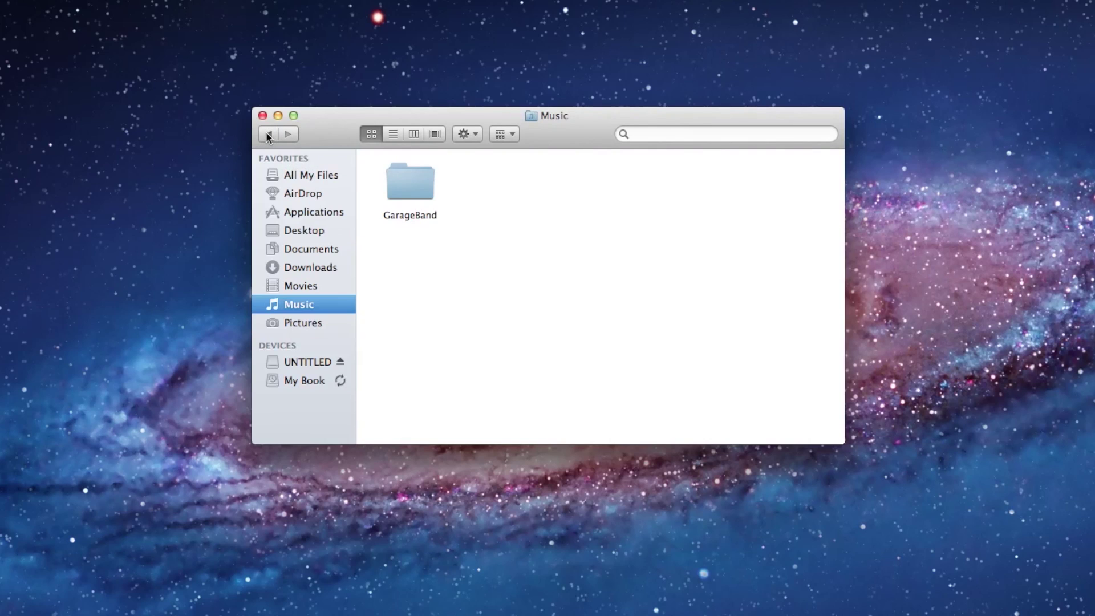
{"action": "left_click", "coordinate": [267, 134]}
{"action": "left_click", "coordinate": [267, 134]}
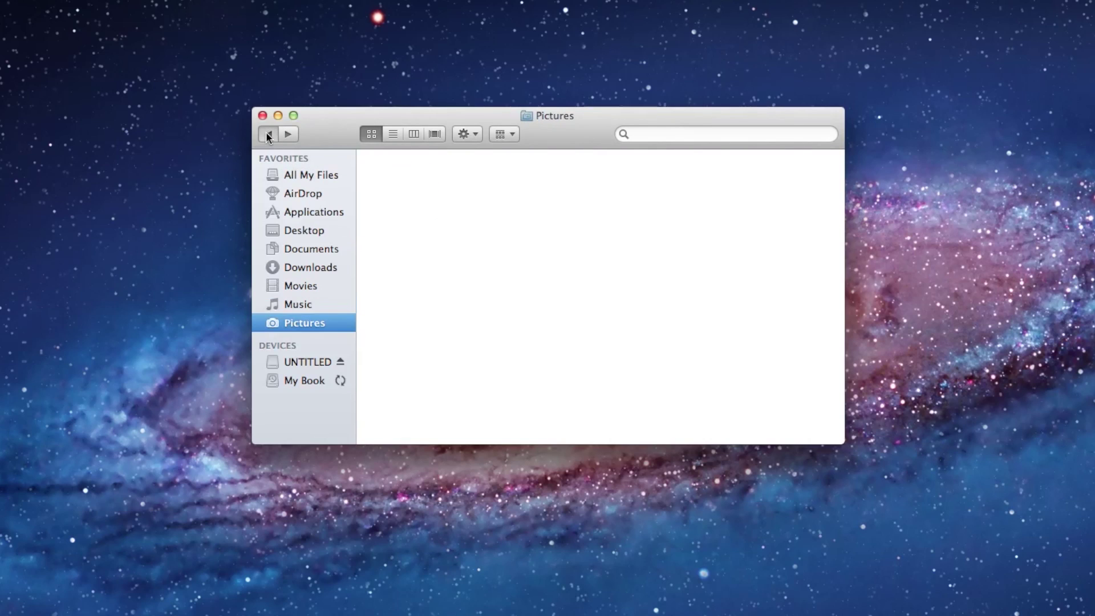
{"action": "left_click", "coordinate": [290, 134]}
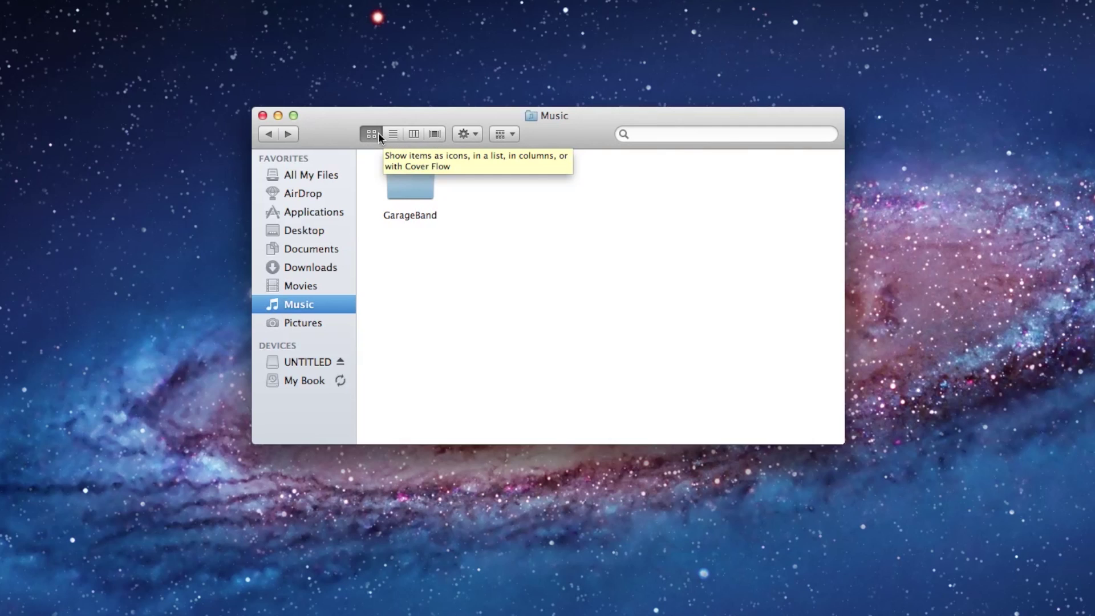
Show the Documents folder as a list with Date Modified, Size, Kind and Date Added columns.
{"action": "left_click", "coordinate": [317, 249]}
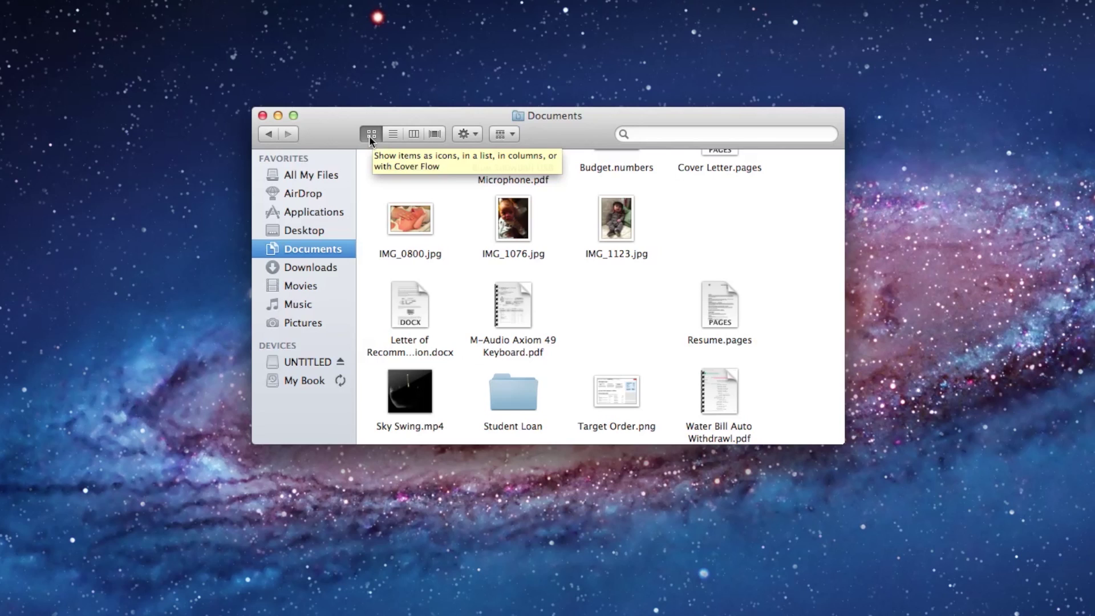
{"action": "scroll", "coordinate": [505, 278], "scroll_direction": "up", "scroll_amount": 2}
{"action": "scroll", "coordinate": [505, 278], "scroll_direction": "up", "scroll_amount": 3}
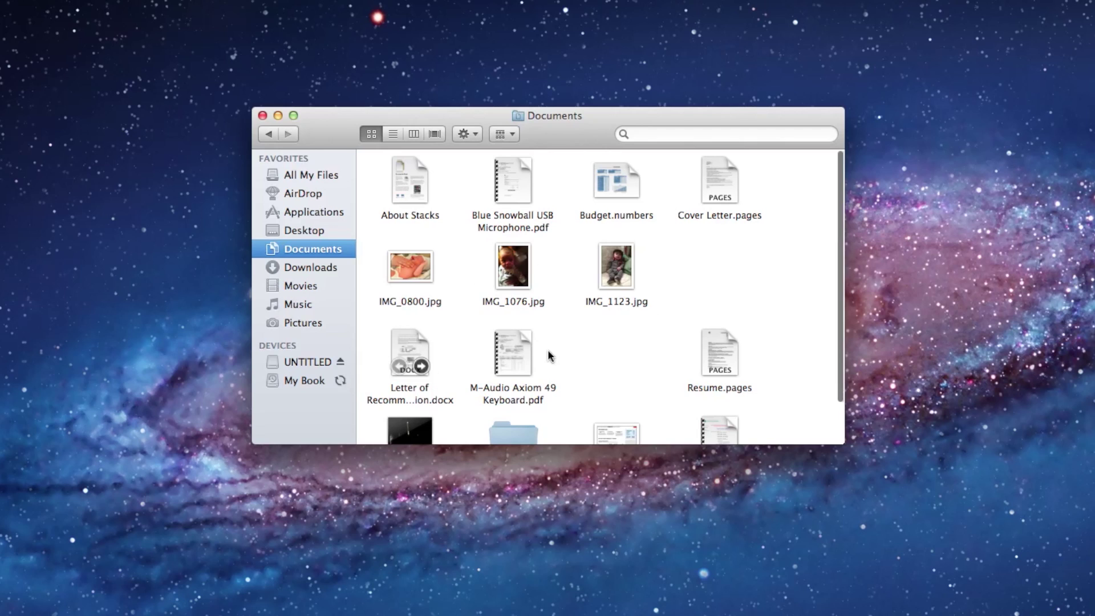
{"action": "scroll", "coordinate": [669, 358], "scroll_direction": "down", "scroll_amount": 3}
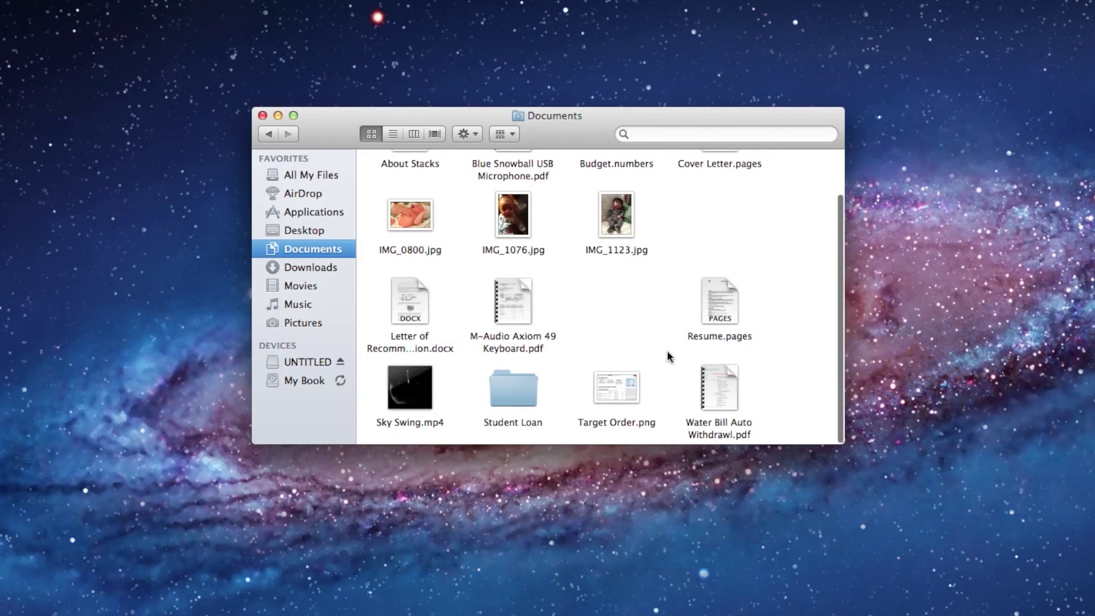
{"action": "scroll", "coordinate": [669, 357], "scroll_direction": "up", "scroll_amount": 1}
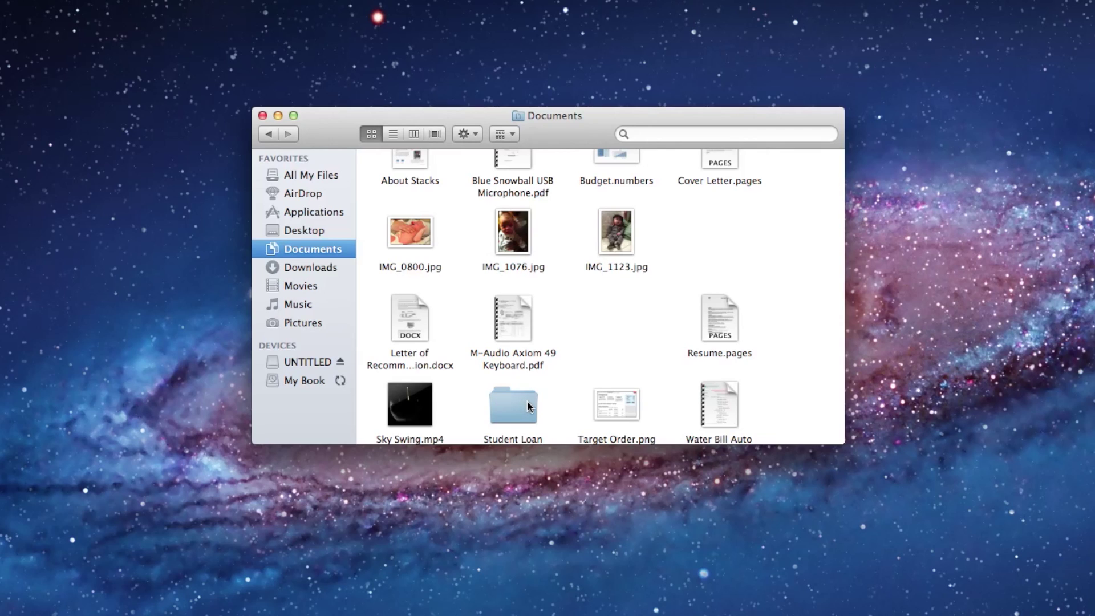
{"action": "left_click", "coordinate": [393, 134]}
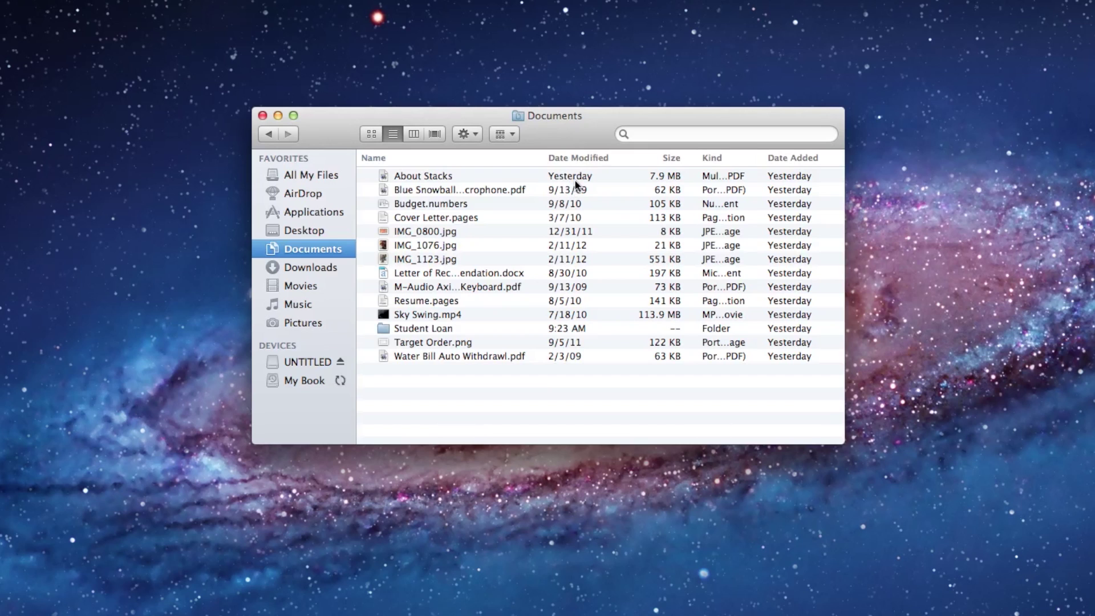
View Documents in columns to peek into Student Loan, then flip through covers in Cover Flow.
{"action": "left_click", "coordinate": [414, 134]}
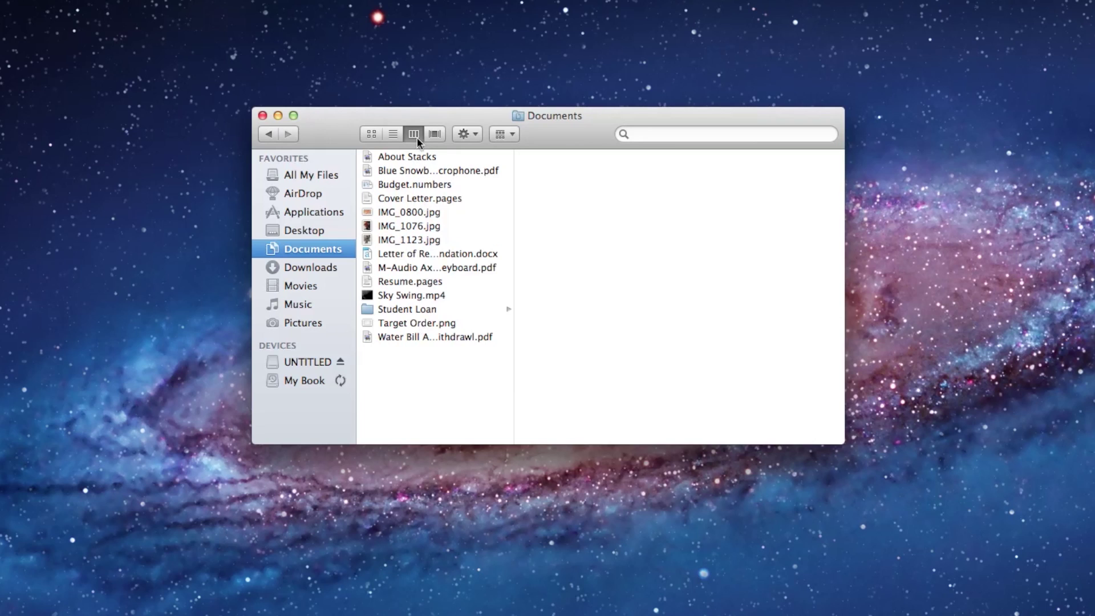
{"action": "left_click", "coordinate": [406, 311]}
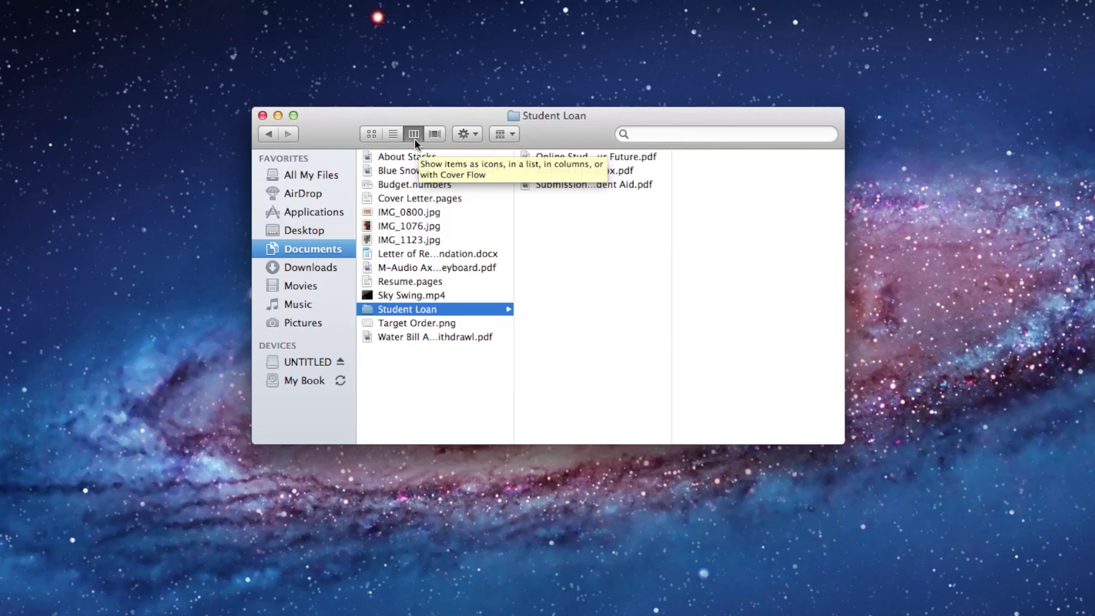
{"action": "left_click", "coordinate": [434, 135]}
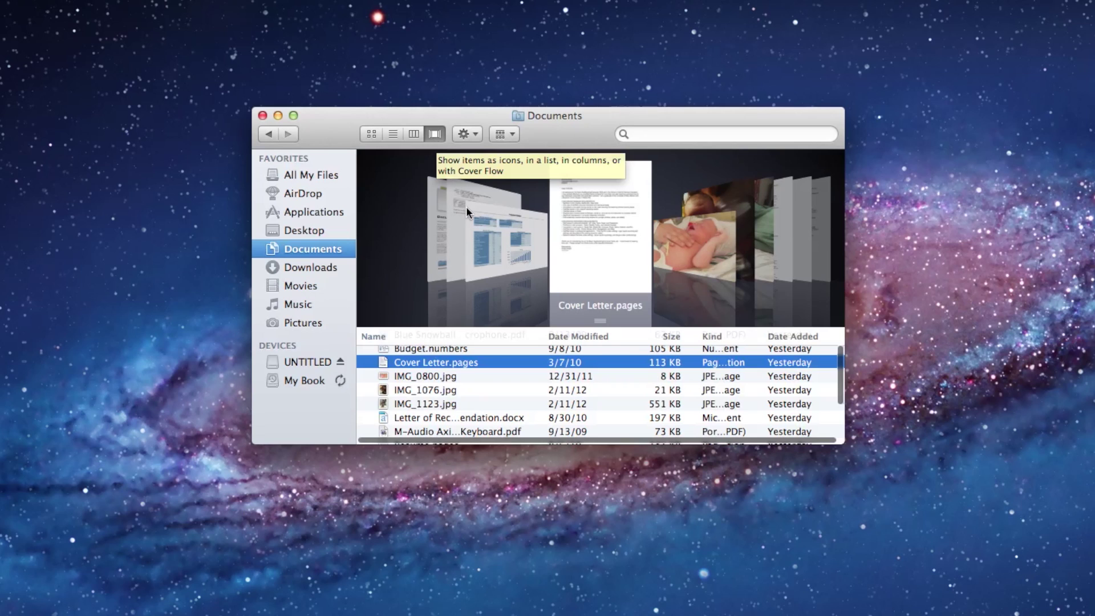
{"action": "scroll", "coordinate": [467, 209], "scroll_direction": "up", "scroll_amount": 4}
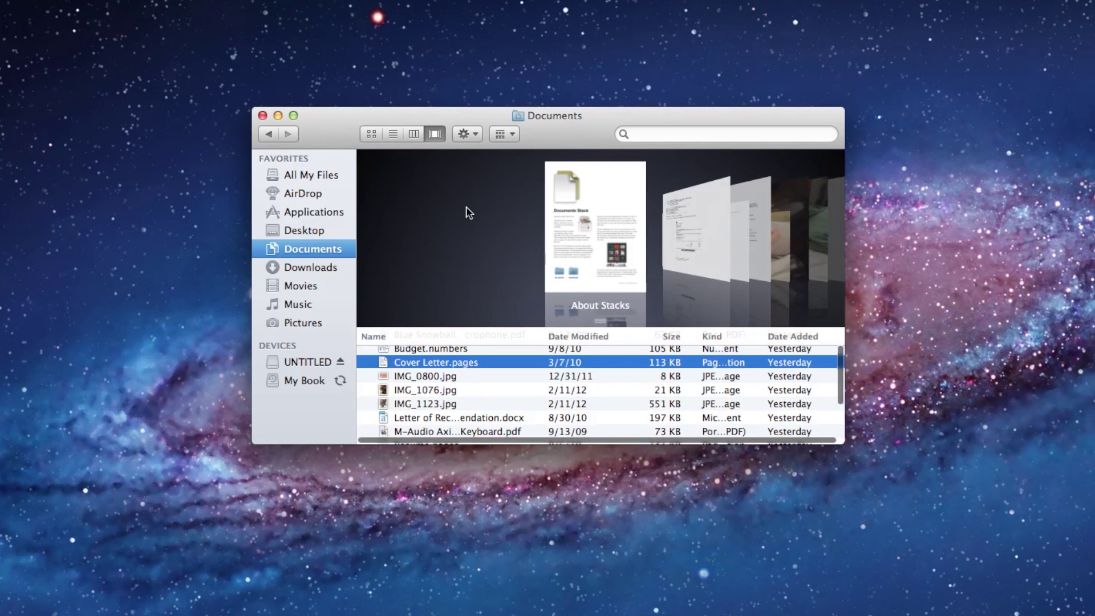
{"action": "scroll", "coordinate": [466, 210], "scroll_direction": "down", "scroll_amount": 8}
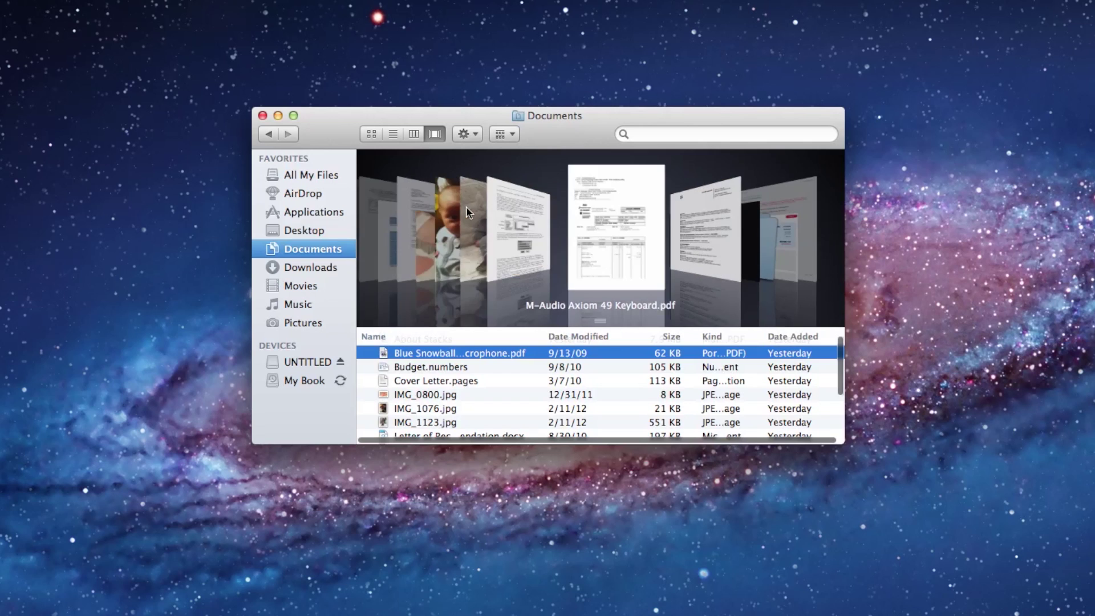
{"action": "scroll", "coordinate": [466, 206], "scroll_direction": "down", "scroll_amount": 2}
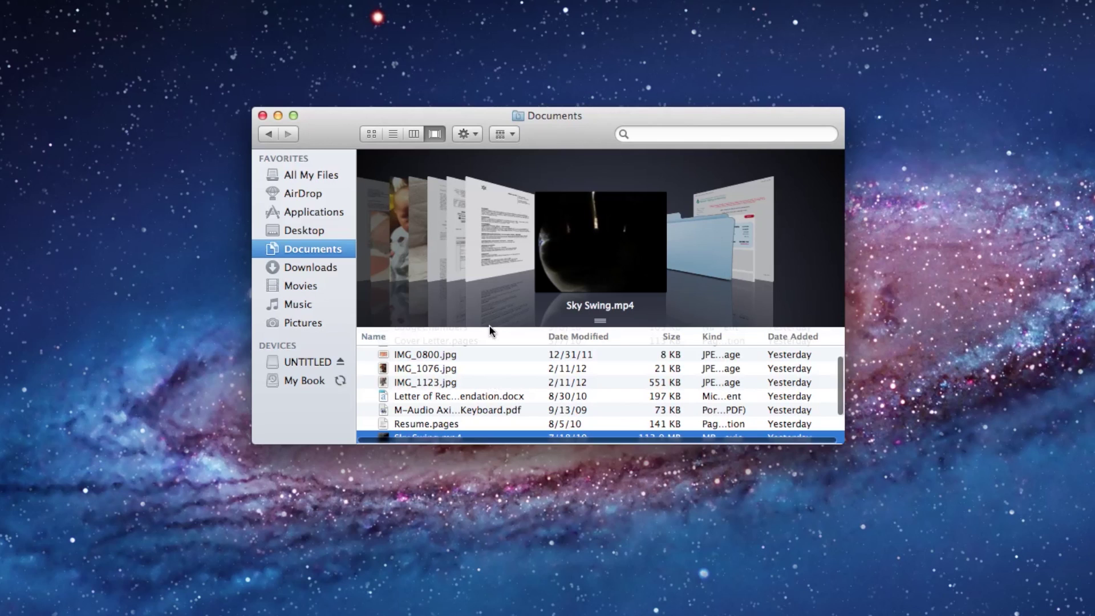
Bring Resume.pages and Sky Swing.mp4 forward, then open the Student Loan folder.
{"action": "left_click", "coordinate": [516, 241]}
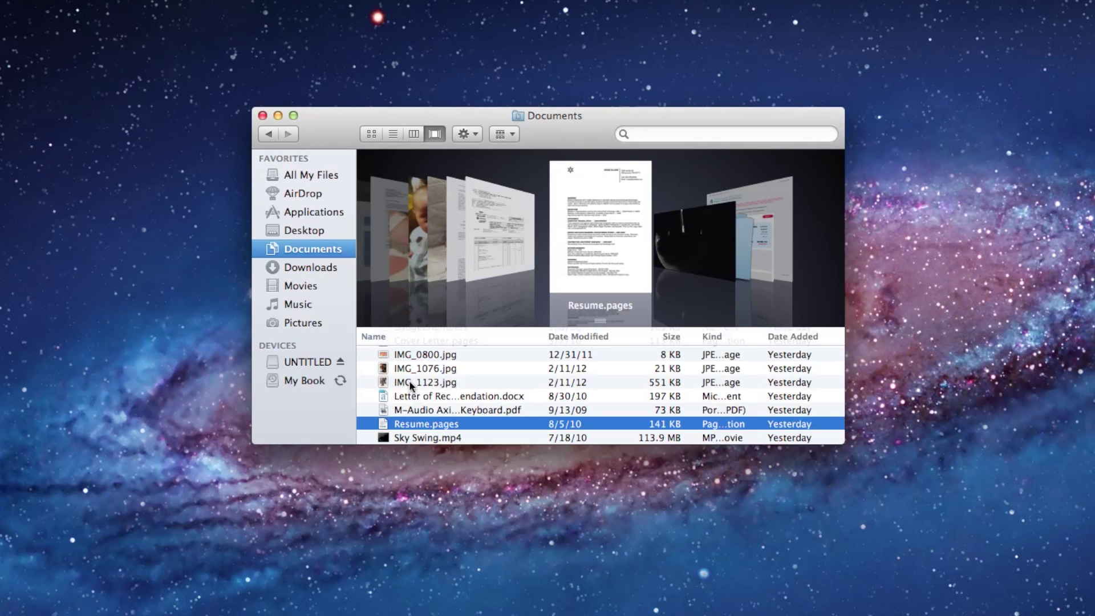
{"action": "scroll", "coordinate": [409, 381], "scroll_direction": "down", "scroll_amount": 3}
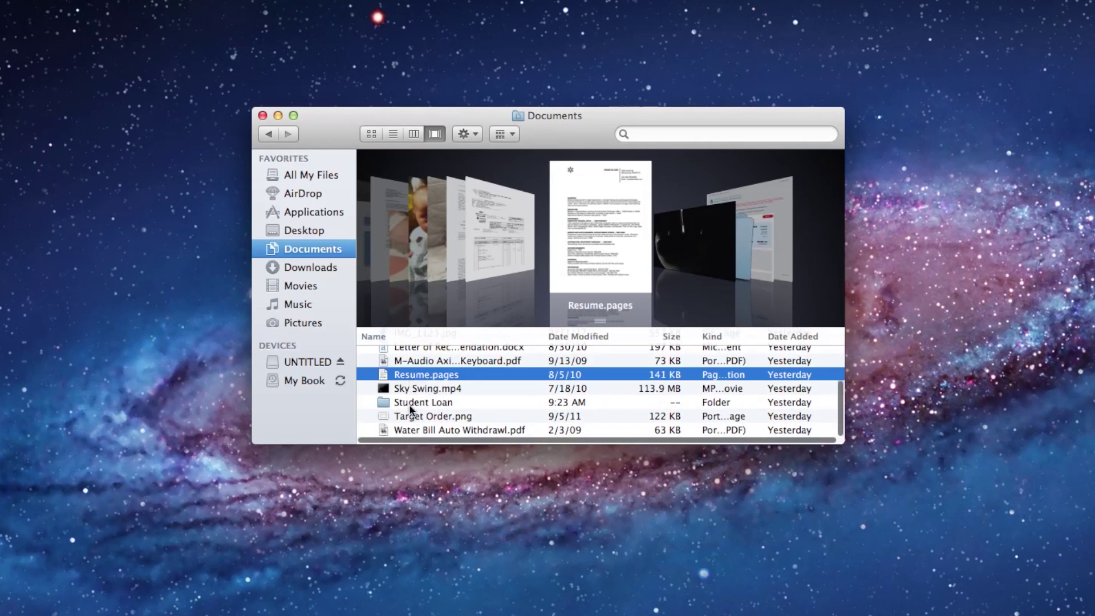
{"action": "left_click", "coordinate": [411, 396]}
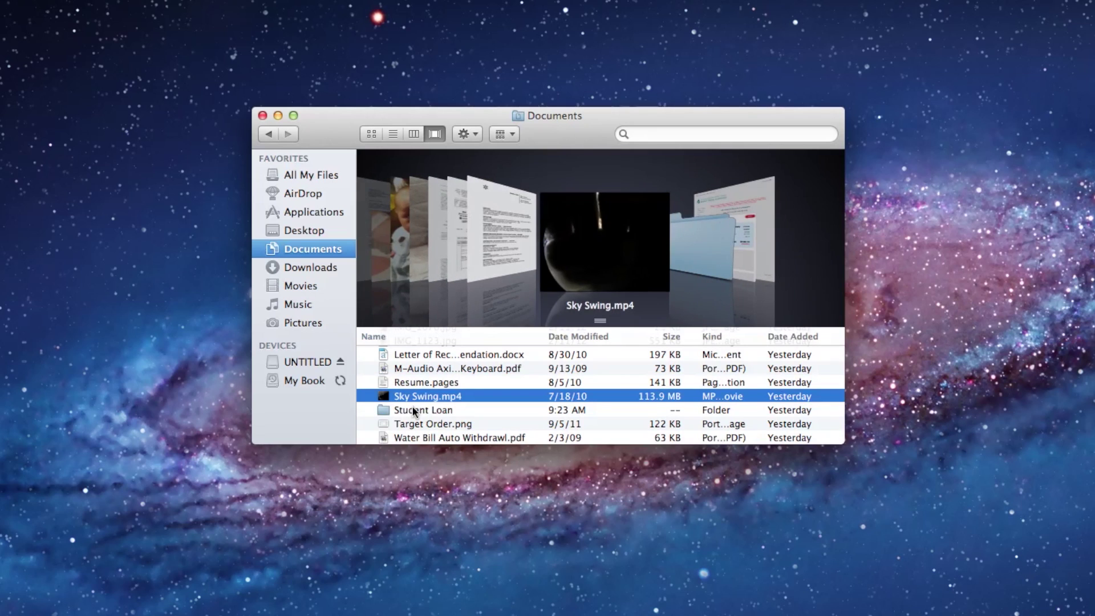
{"action": "left_click", "coordinate": [413, 409]}
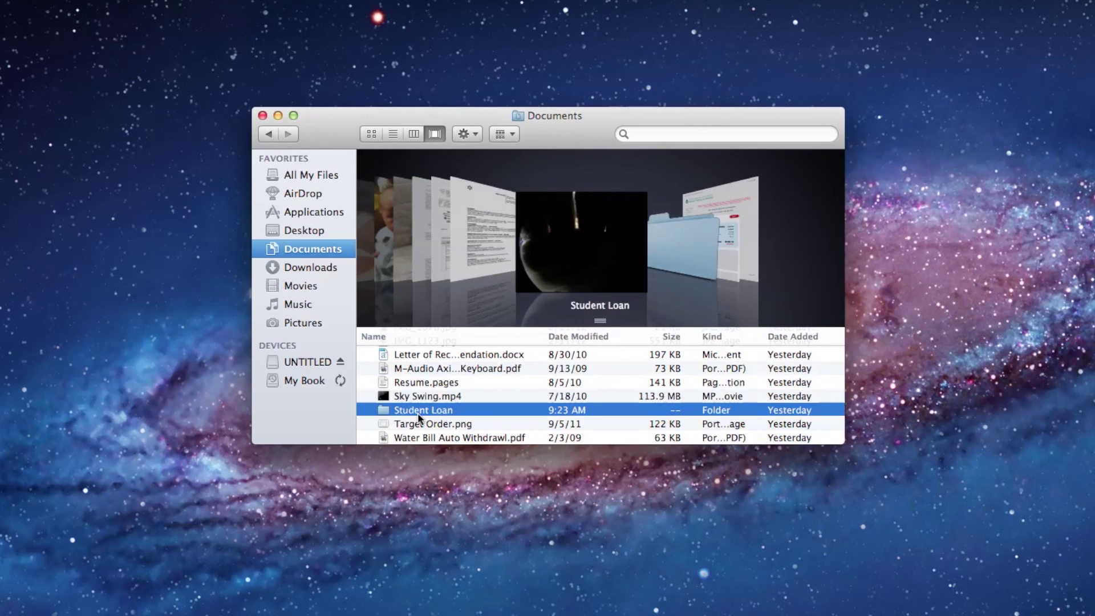
{"action": "double_click", "coordinate": [419, 412]}
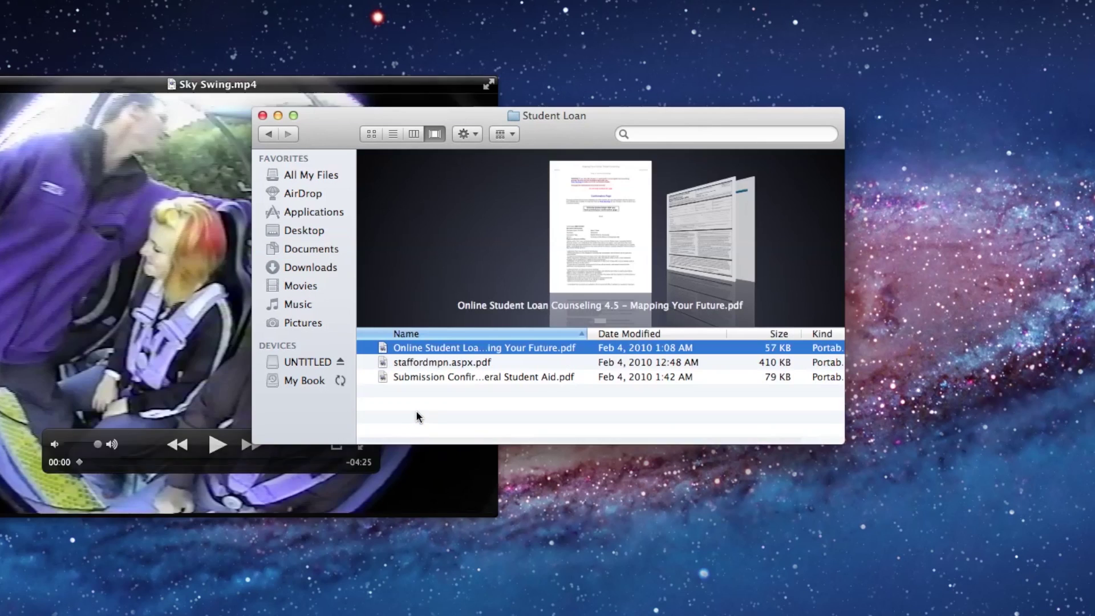
Close the Sky Swing.mp4 preview, return to Documents in column view, and select Student Loan.
{"action": "key", "text": "space"}
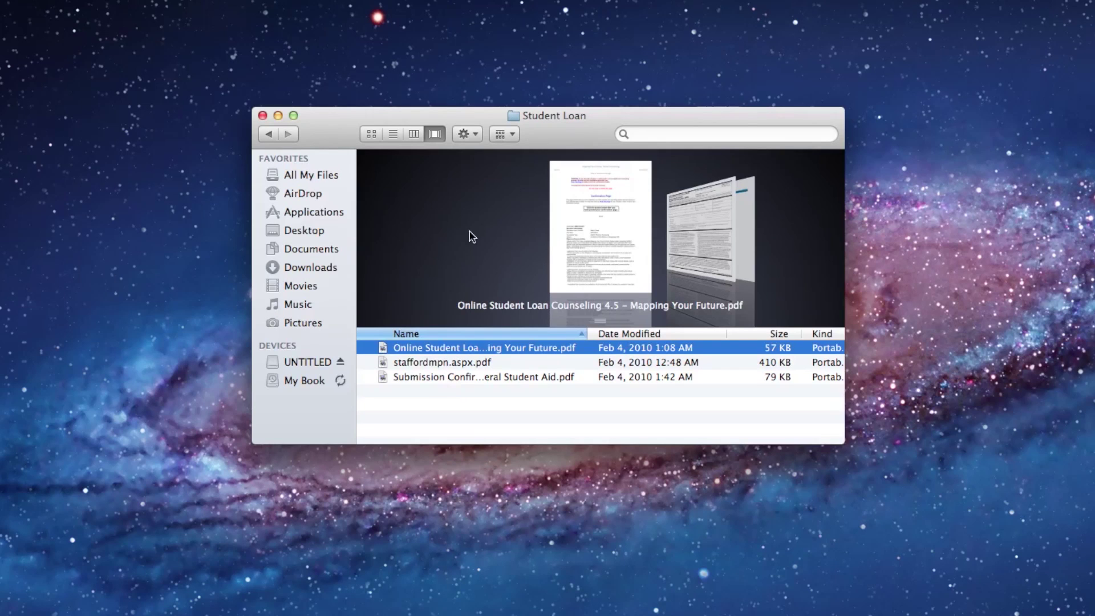
{"action": "left_click", "coordinate": [275, 135]}
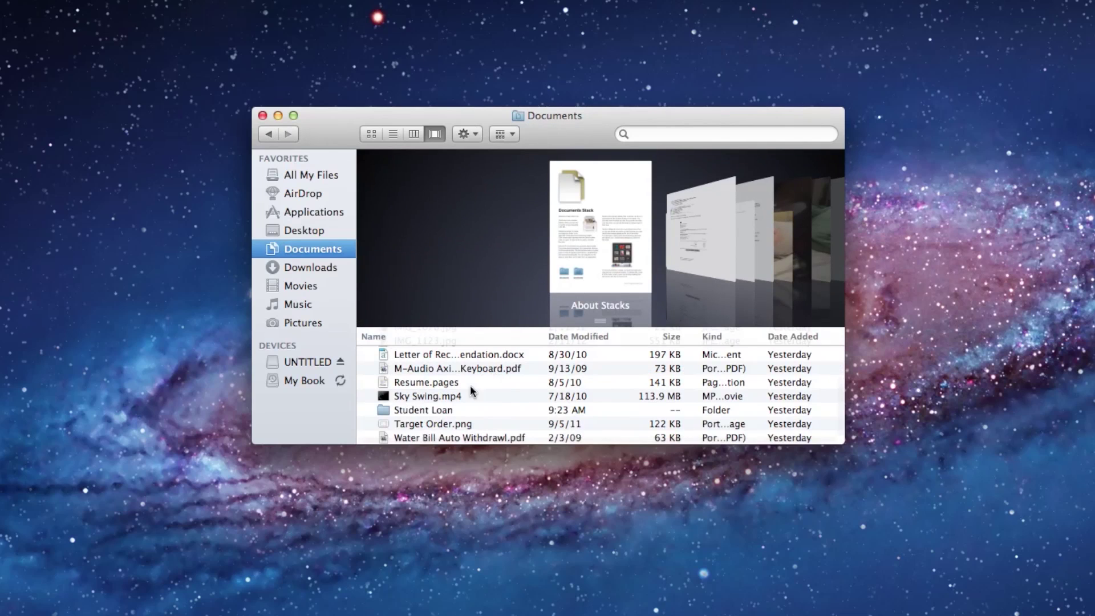
{"action": "left_click", "coordinate": [412, 133]}
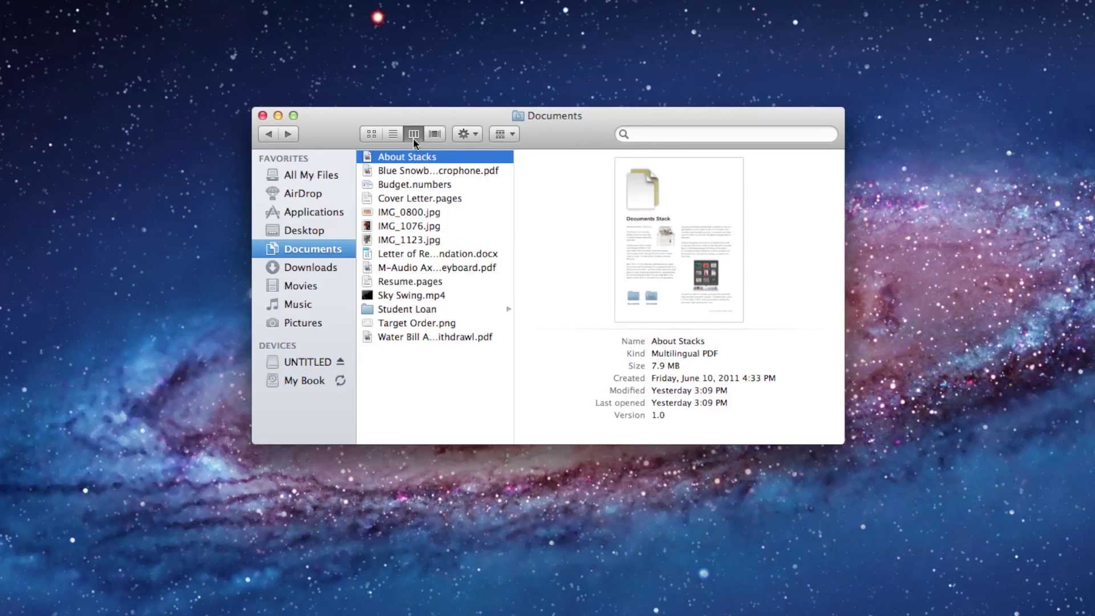
{"action": "left_click", "coordinate": [401, 311]}
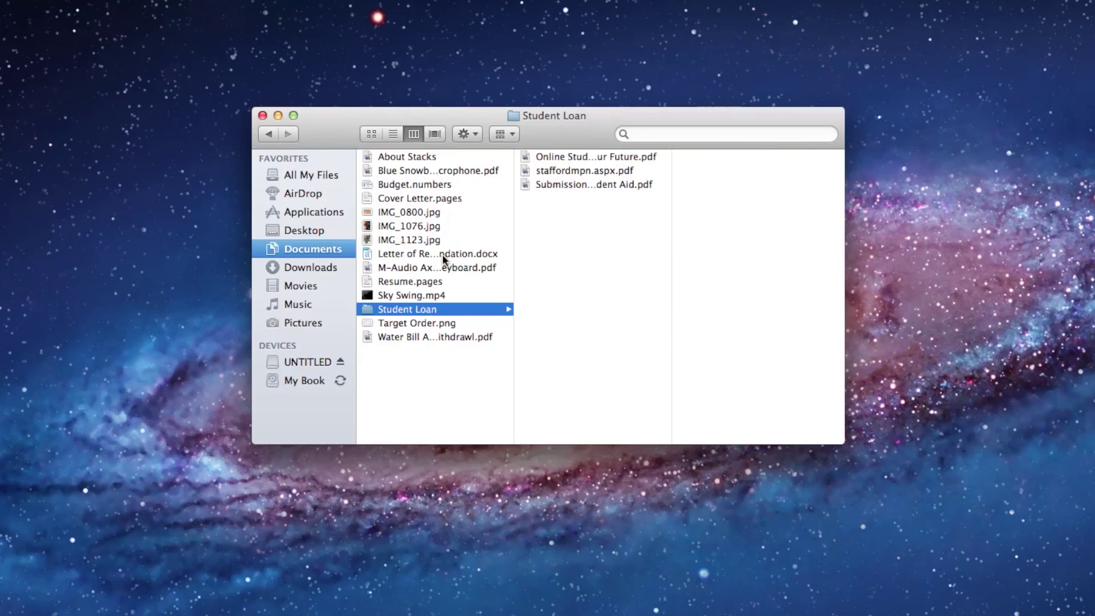
Check the Action menu for Student Loan without choosing anything, then select Resume.pages.
{"action": "left_click", "coordinate": [464, 134]}
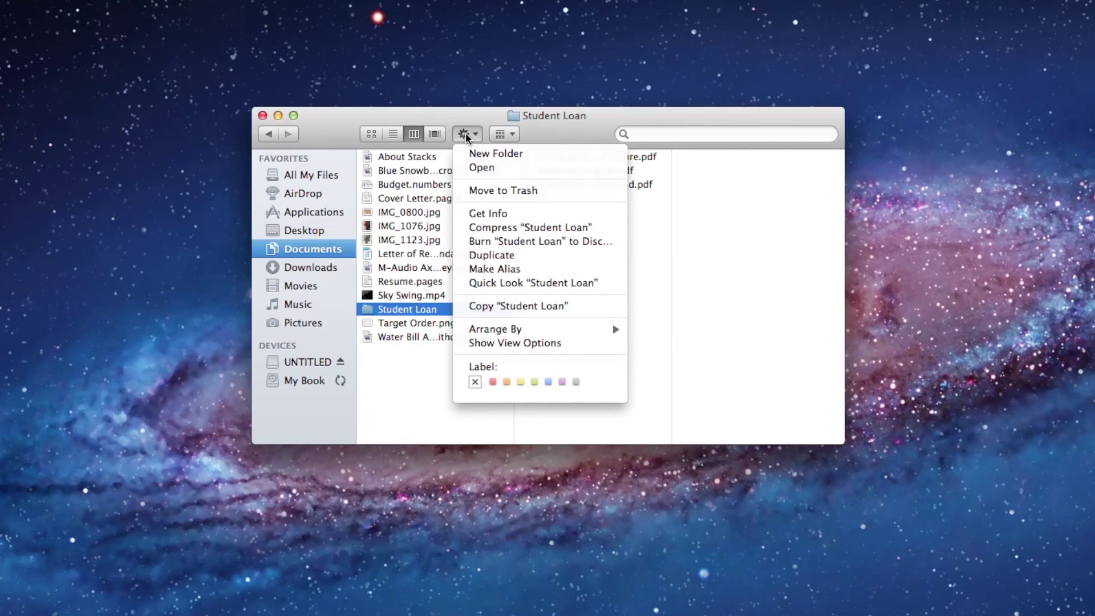
{"action": "left_click", "coordinate": [415, 166]}
{"action": "left_click", "coordinate": [407, 281]}
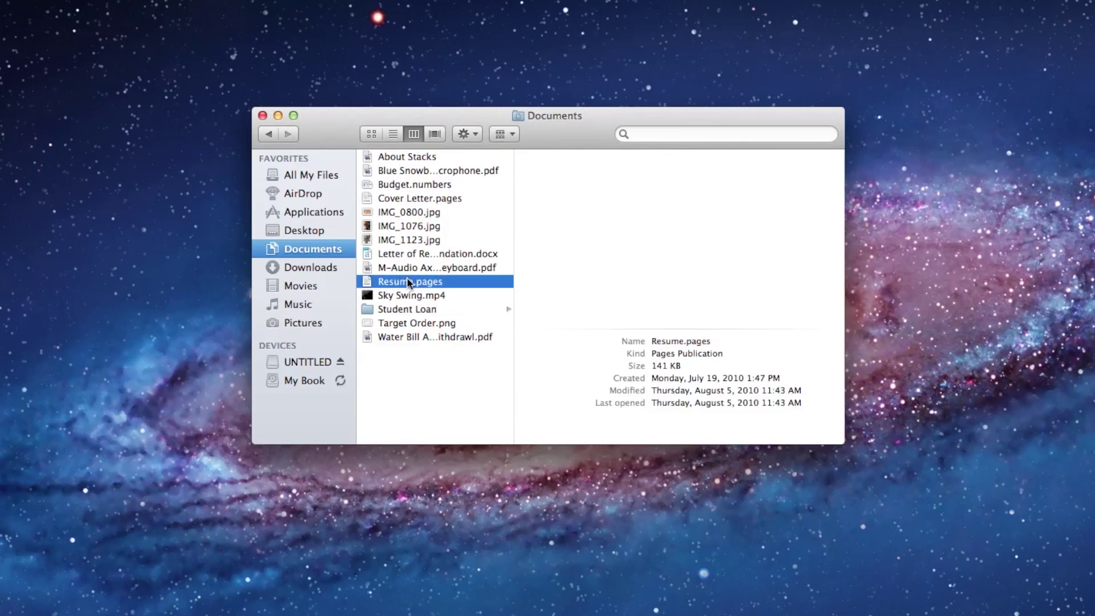
Review Resume.pages' Open With and Arrange By actions, keeping Documents arranged by Name.
{"action": "left_click", "coordinate": [474, 137]}
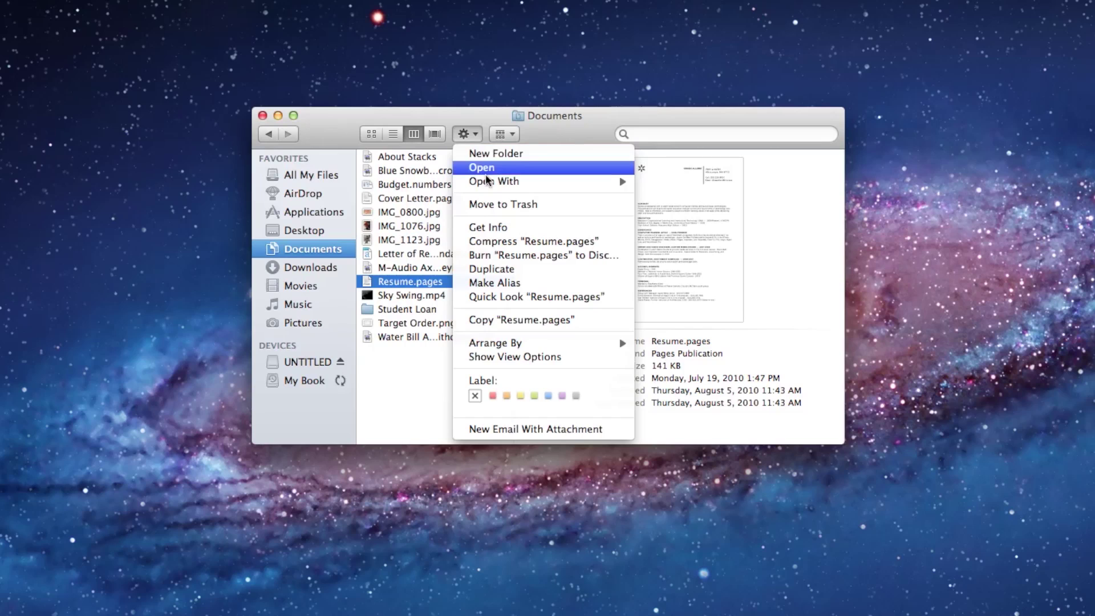
{"action": "mouse_move", "coordinate": [488, 181]}
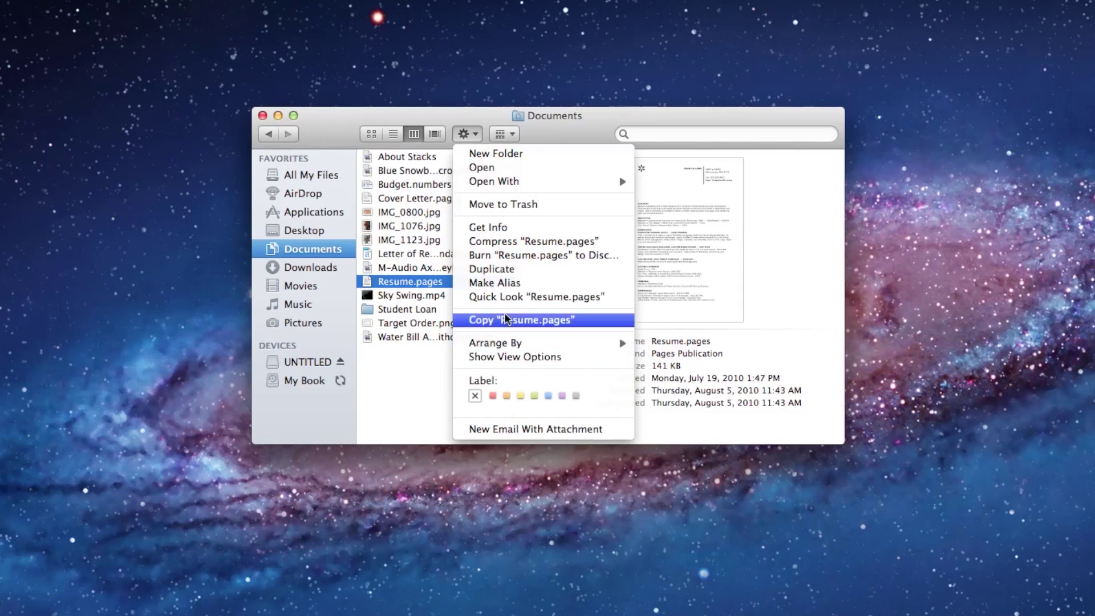
{"action": "mouse_move", "coordinate": [509, 343]}
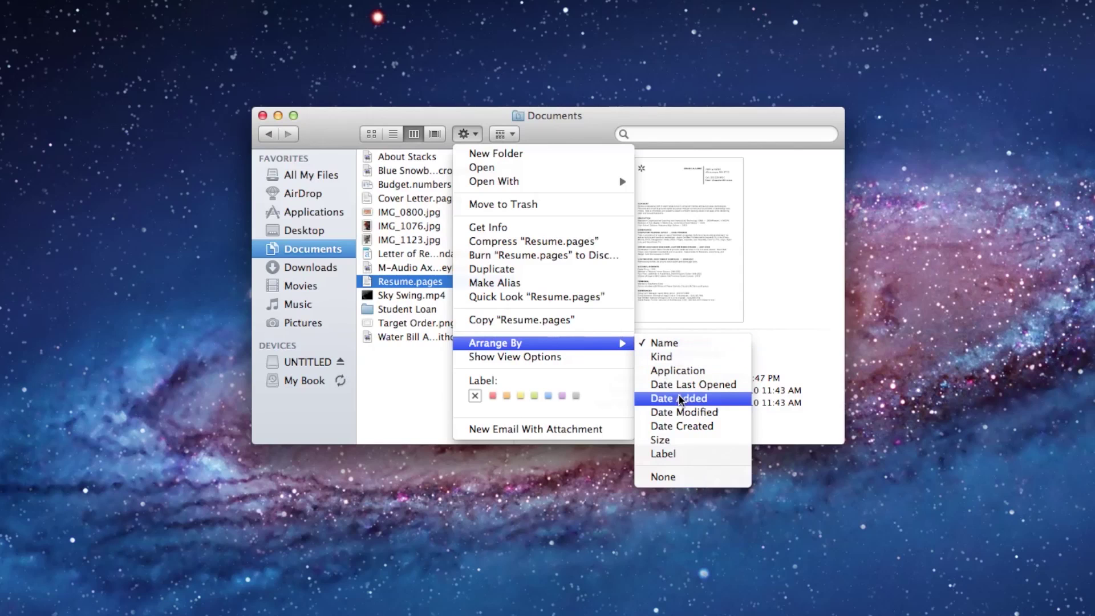
{"action": "left_click", "coordinate": [465, 134]}
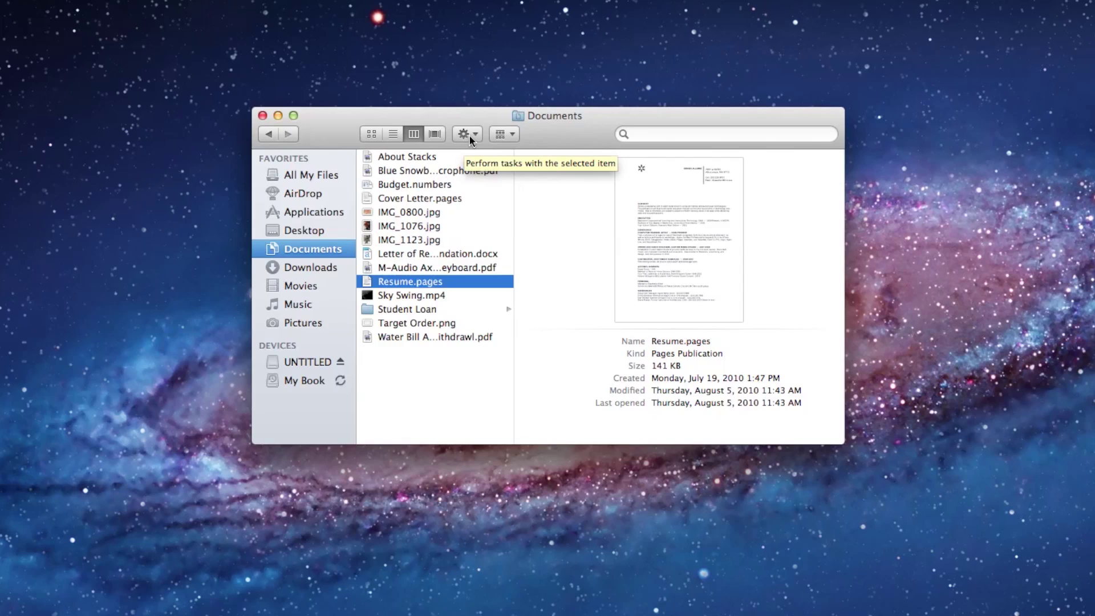
{"action": "left_click", "coordinate": [511, 135]}
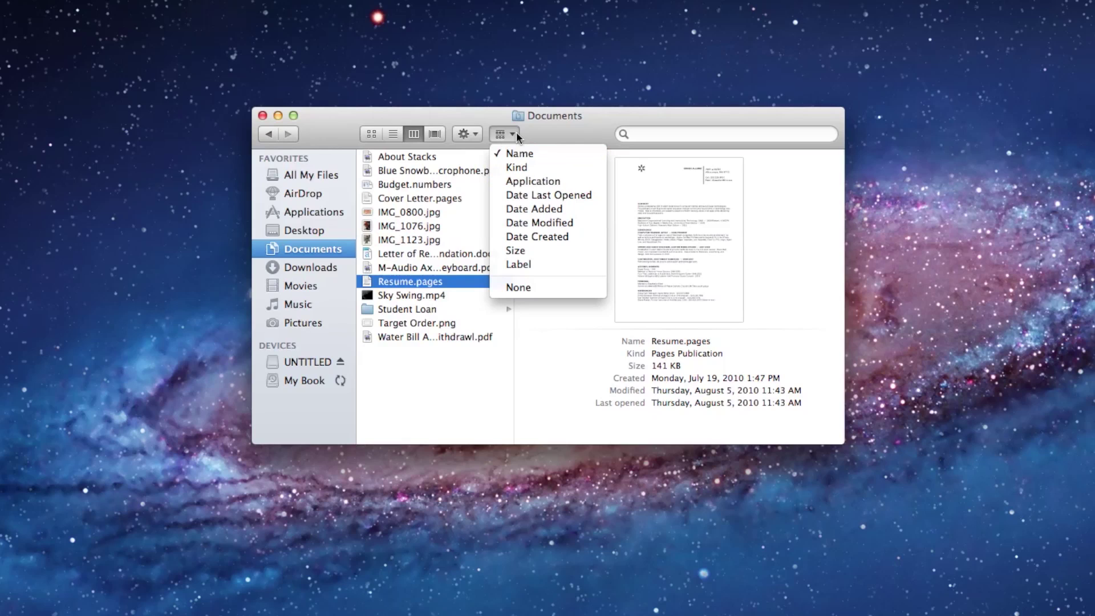
{"action": "left_click", "coordinate": [517, 167]}
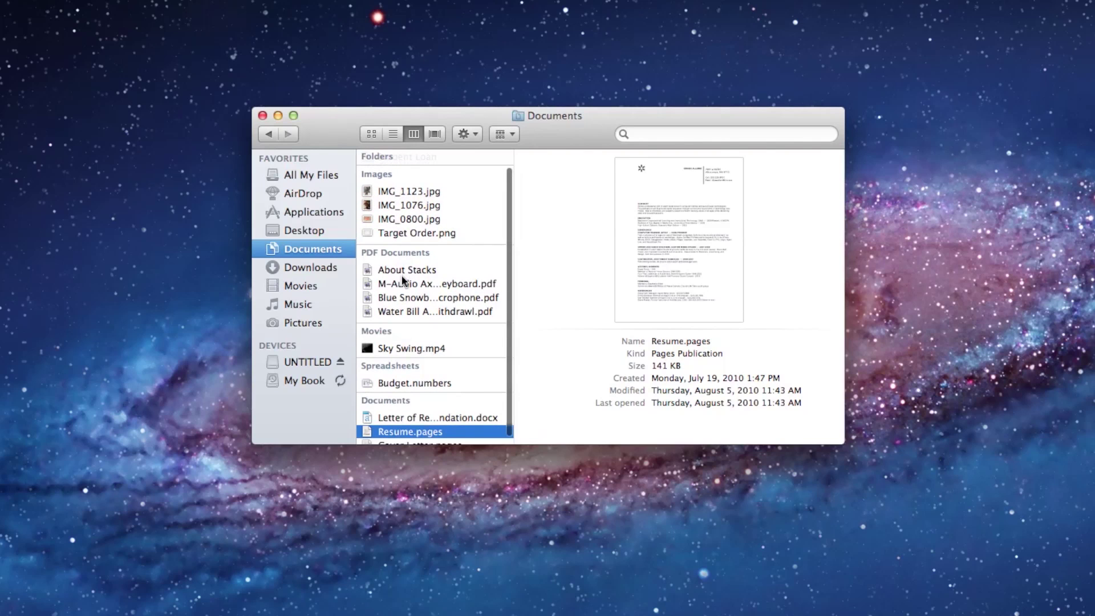
{"action": "scroll", "coordinate": [402, 275], "scroll_direction": "up", "scroll_amount": 2}
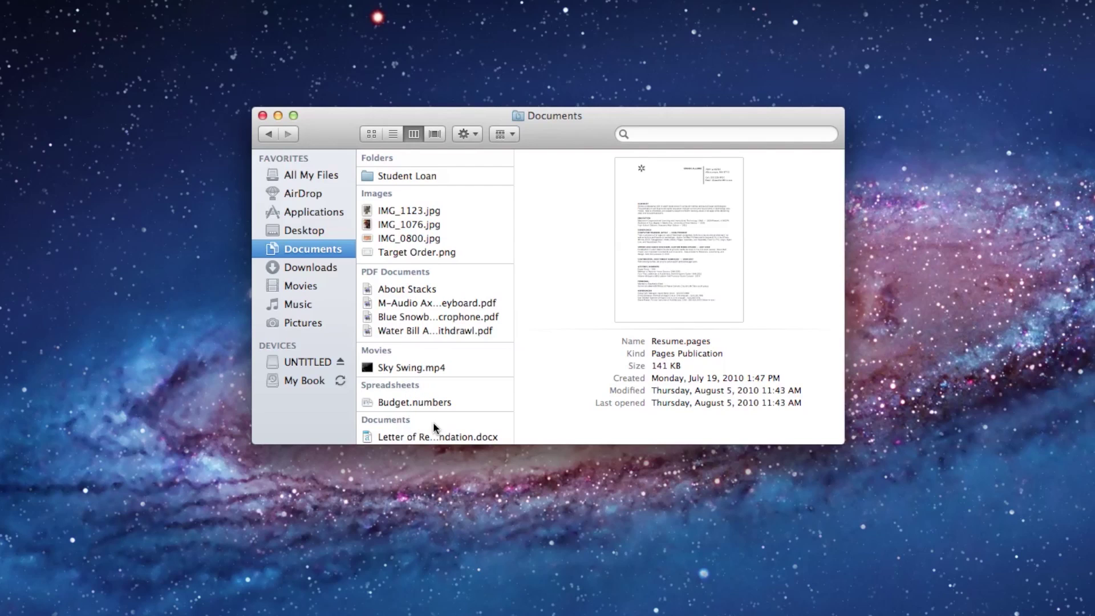
{"action": "scroll", "coordinate": [433, 422], "scroll_direction": "down", "scroll_amount": 2}
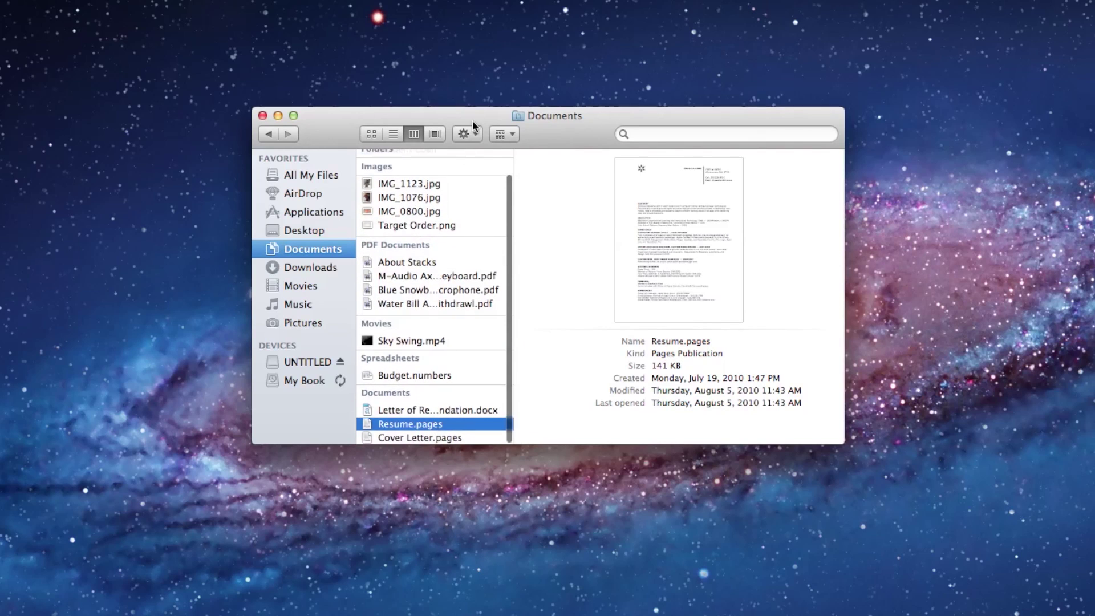
{"action": "left_click", "coordinate": [511, 139]}
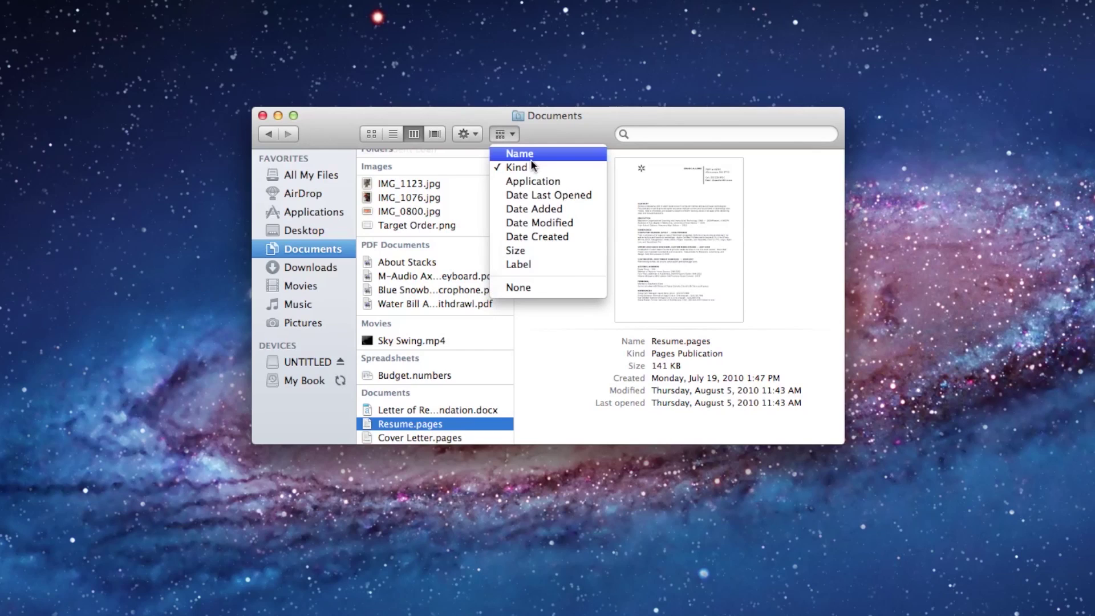
{"action": "left_click", "coordinate": [530, 159]}
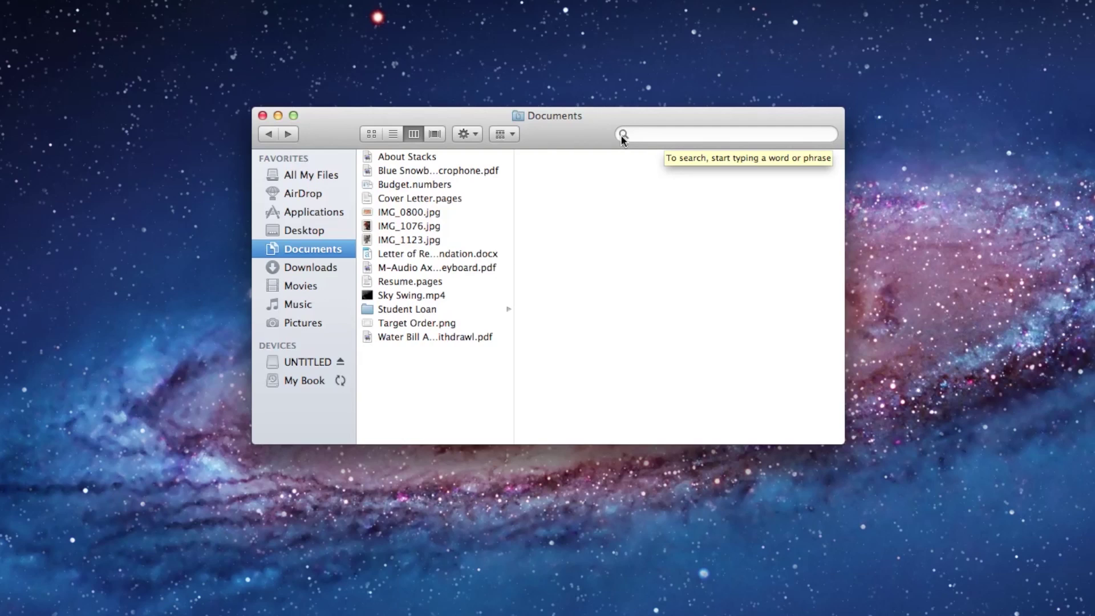
{"action": "left_click", "coordinate": [642, 135]}
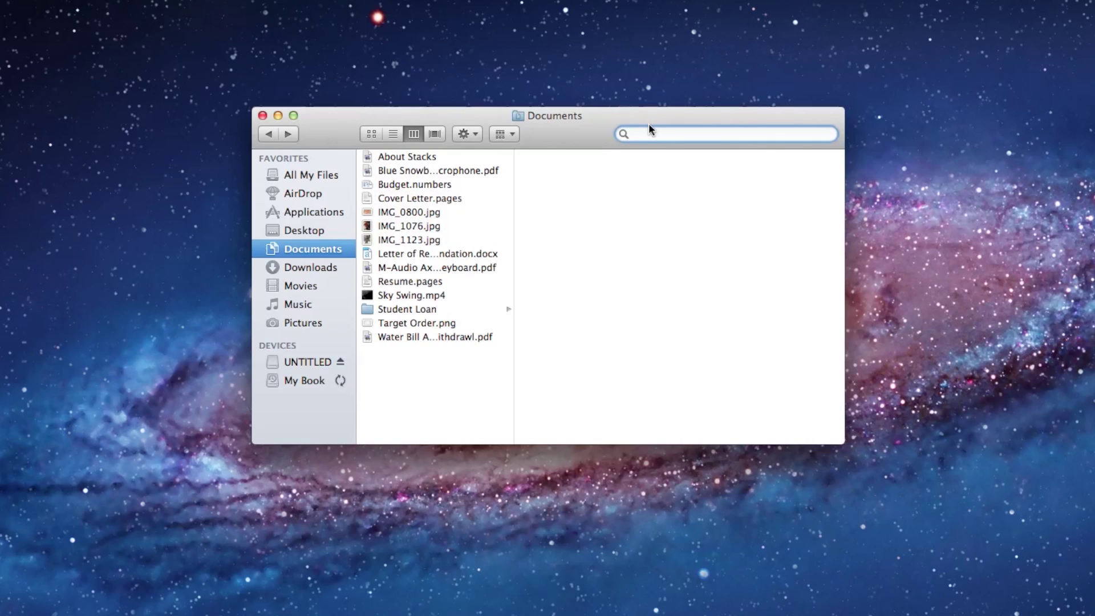
{"action": "type", "text": "budget"}
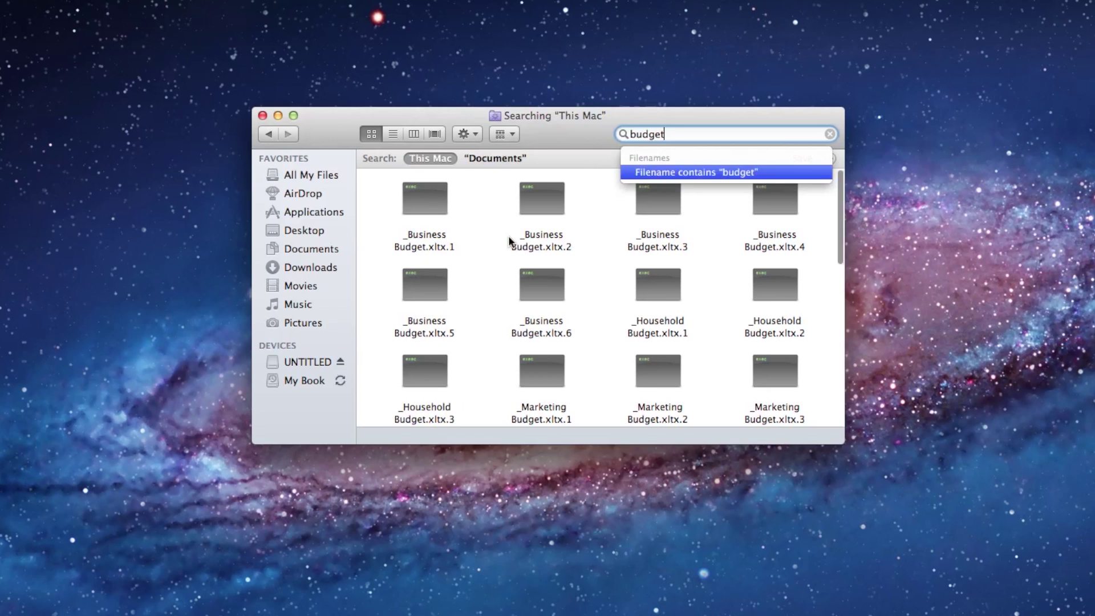
{"action": "scroll", "coordinate": [496, 245], "scroll_direction": "down", "scroll_amount": 5}
{"action": "scroll", "coordinate": [495, 247], "scroll_direction": "down", "scroll_amount": 5}
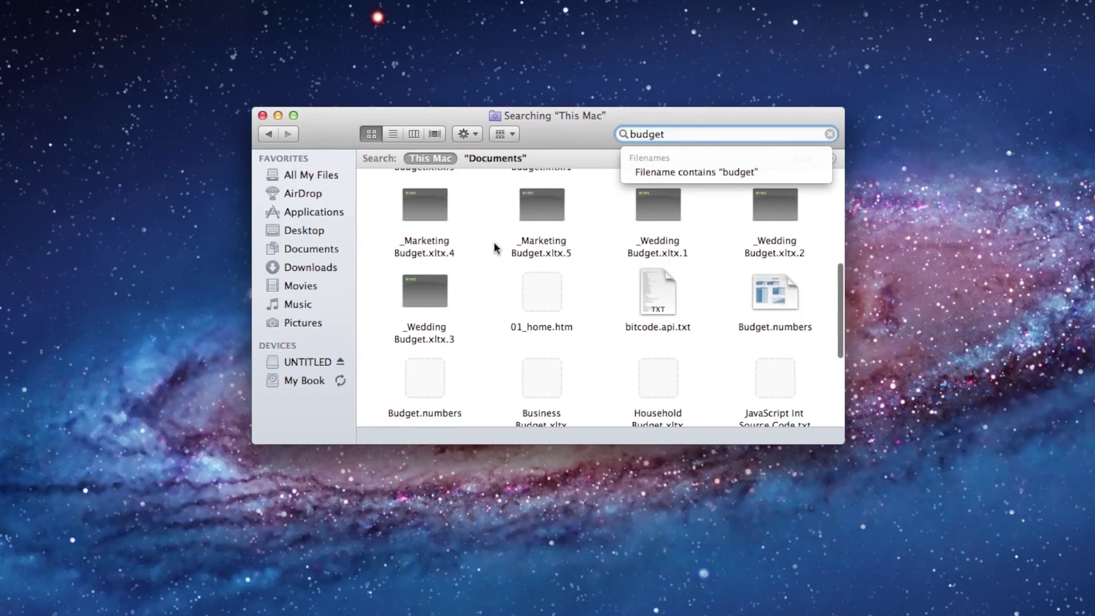
{"action": "left_click", "coordinate": [481, 157]}
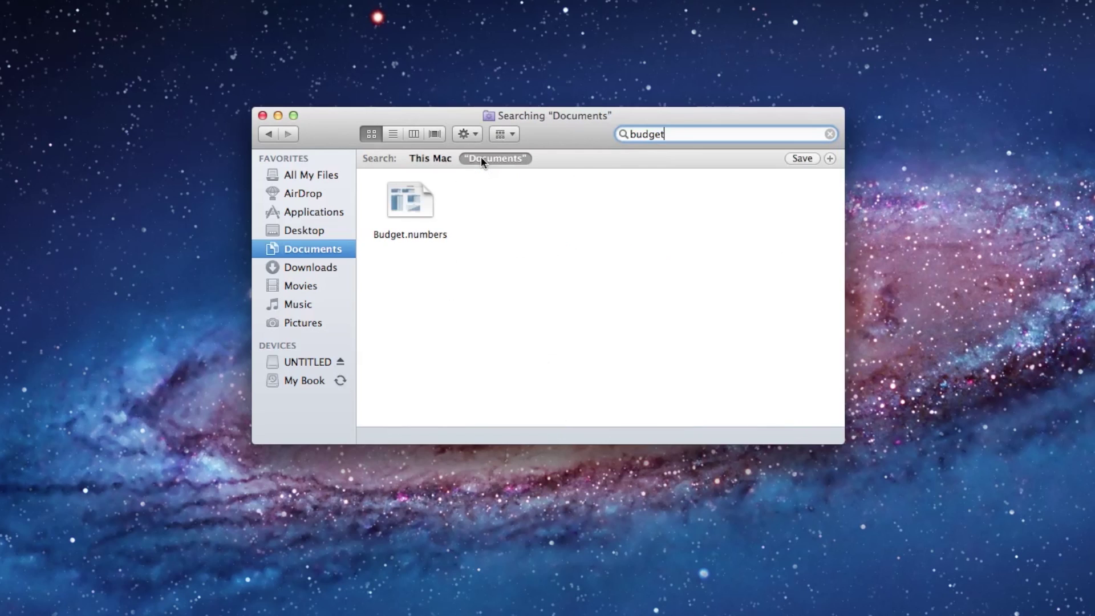